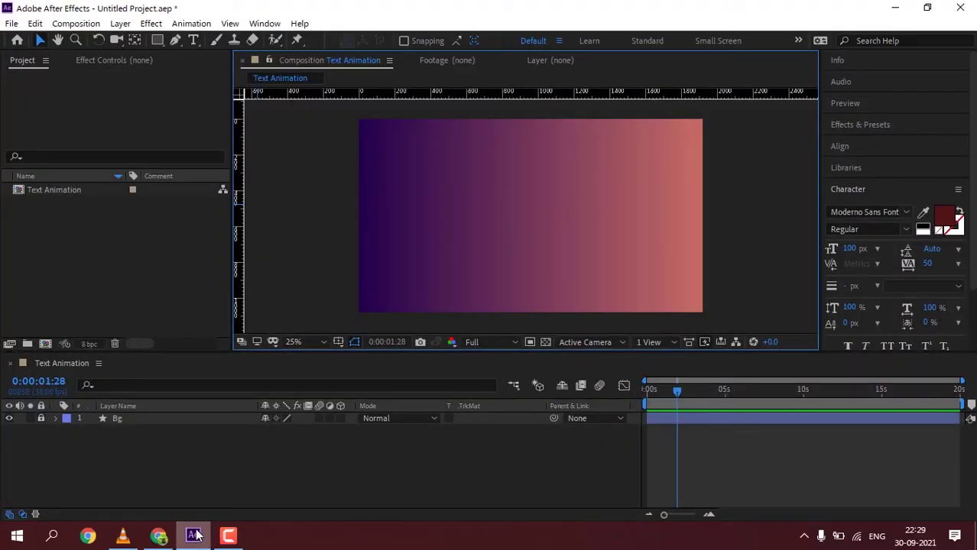
Change the Text Animation composition duration from 0:00:20:00 to 0:00:05:00.
key("ctrl+k")
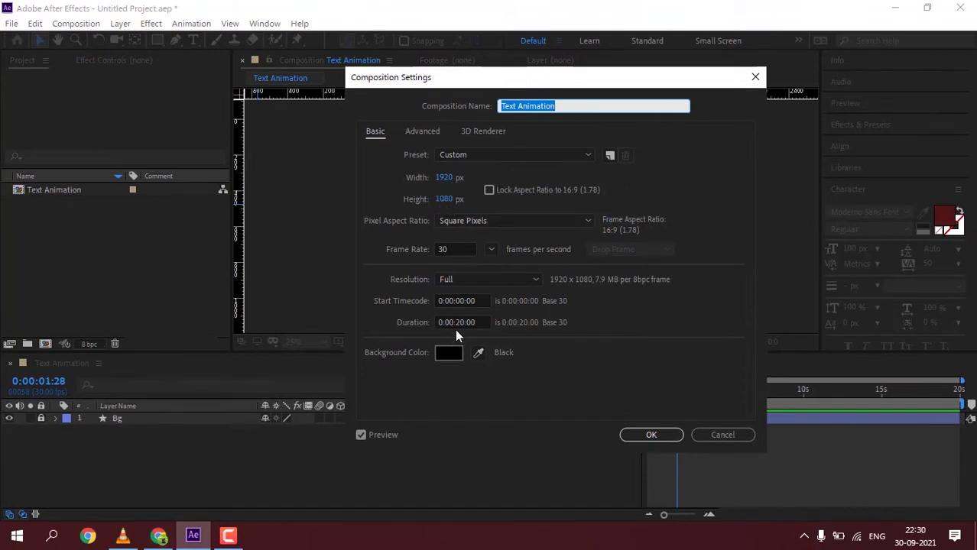
left_click_drag(456, 322, 463, 321)
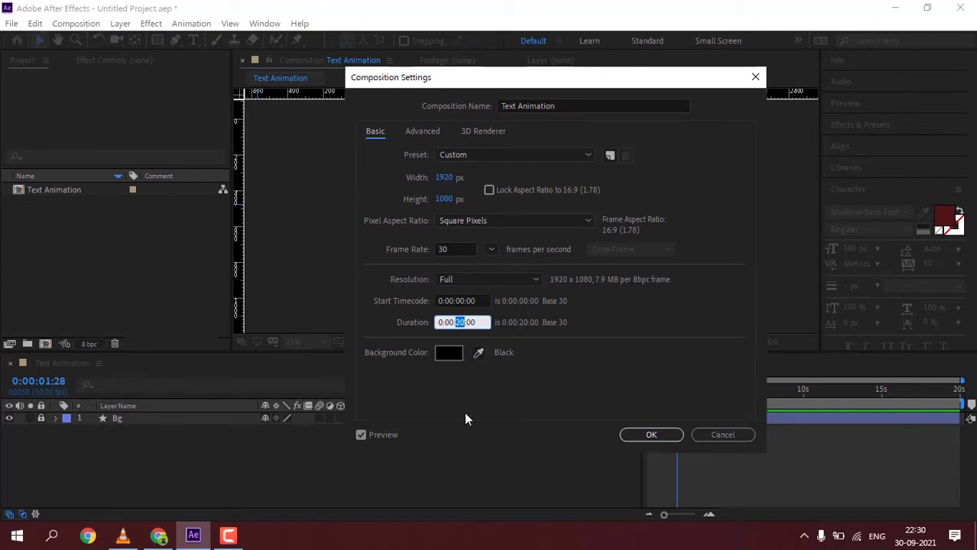
type("5")
left_click(649, 434)
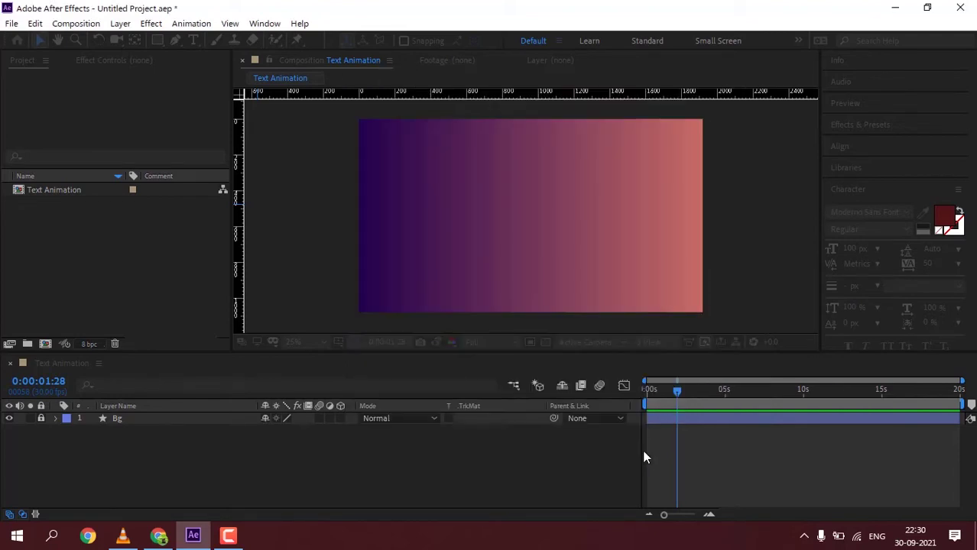
Type MOTION as a new text layer and colour it white (FFFFFF).
left_click(198, 41)
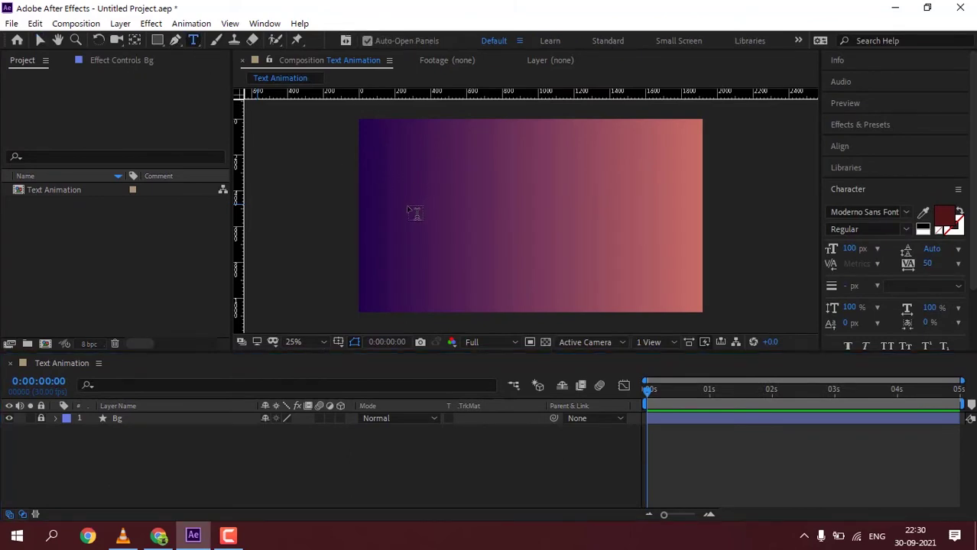
left_click(414, 212)
type("MOTION")
key("Escape")
key("v")
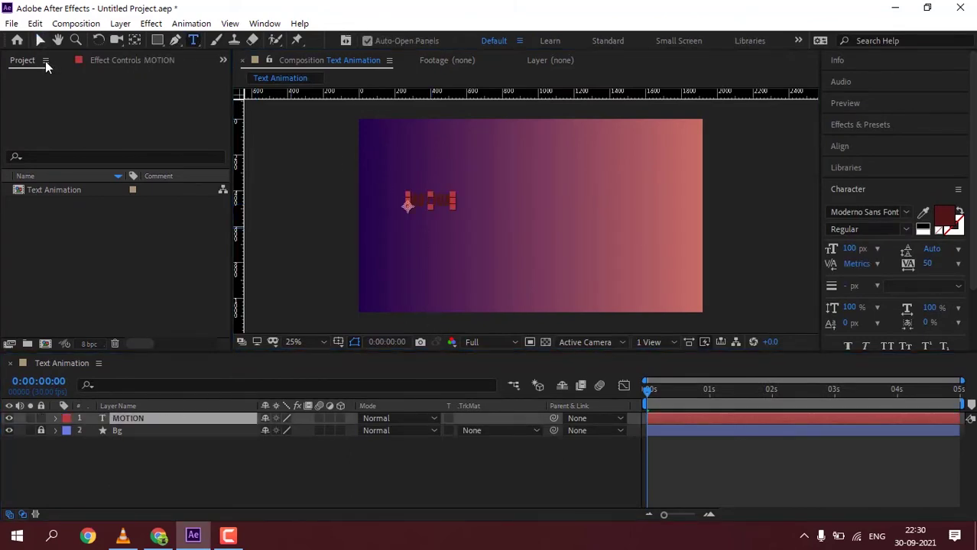
left_click(945, 224)
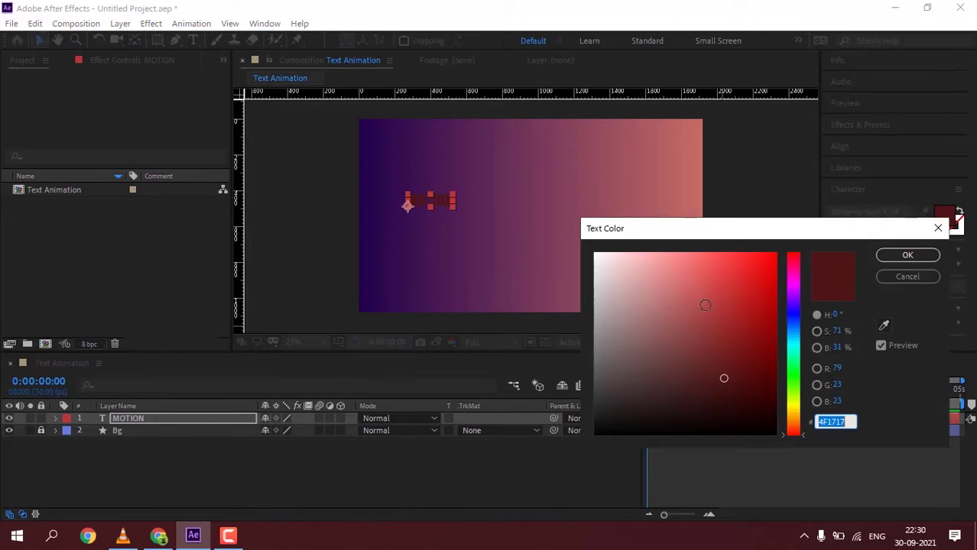
type("ffffff")
left_click(916, 256)
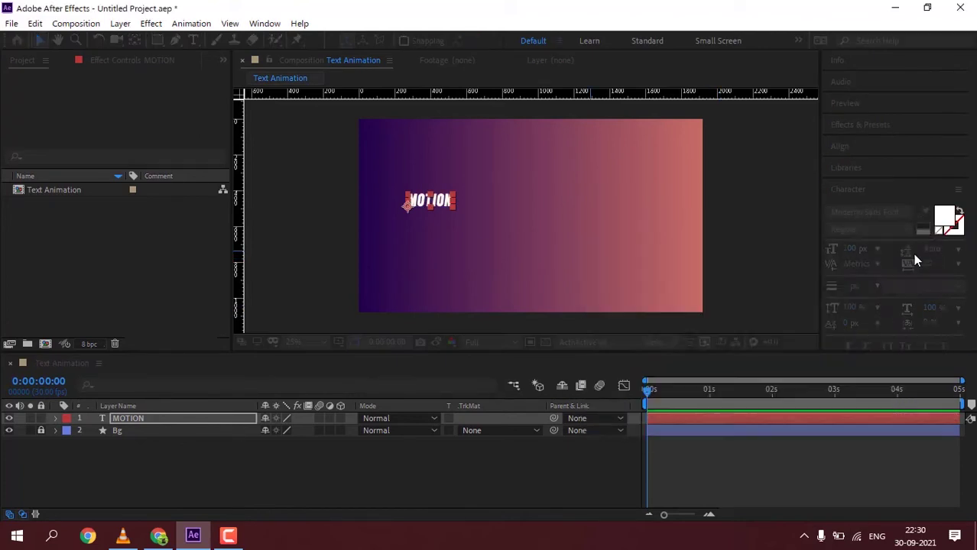
Set MOTION in Montserrat Bold at 320 px.
left_click(907, 214)
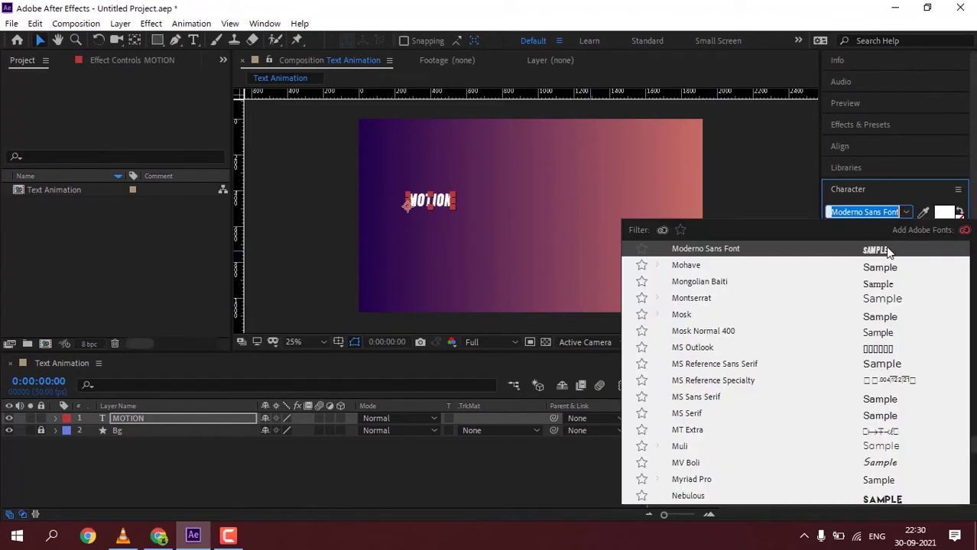
scroll(792, 334, "up", 4)
scroll(784, 369, "down", 2)
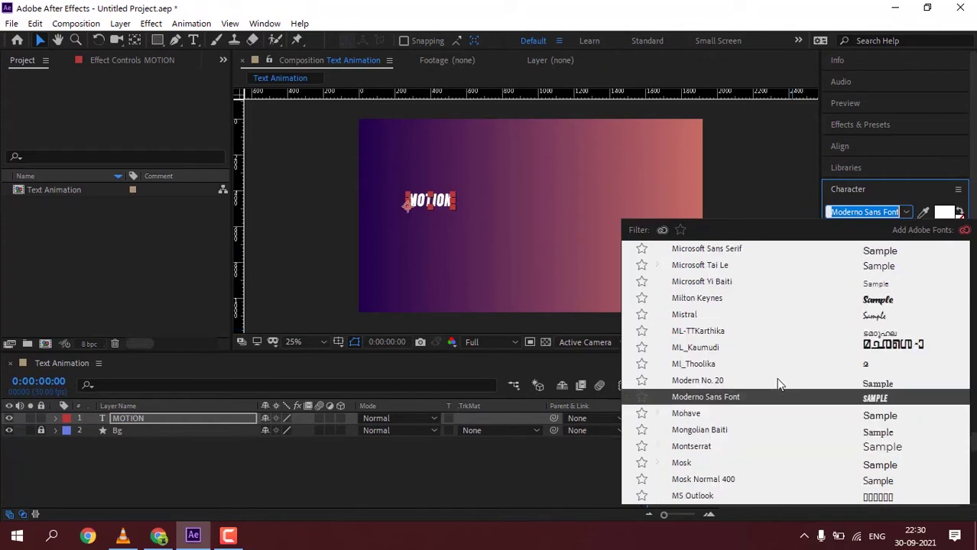
scroll(783, 369, "down", 2)
key("Escape")
key("Down")
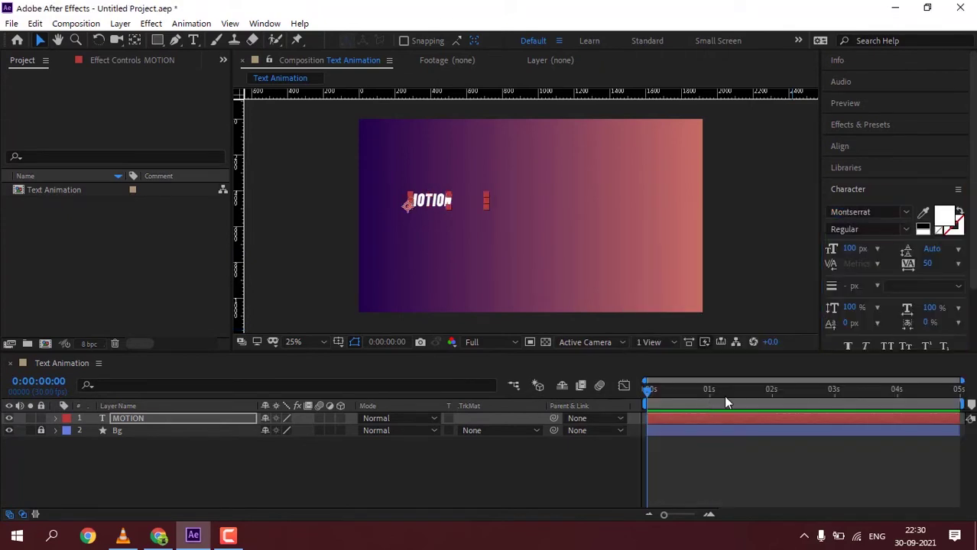
left_click(849, 249)
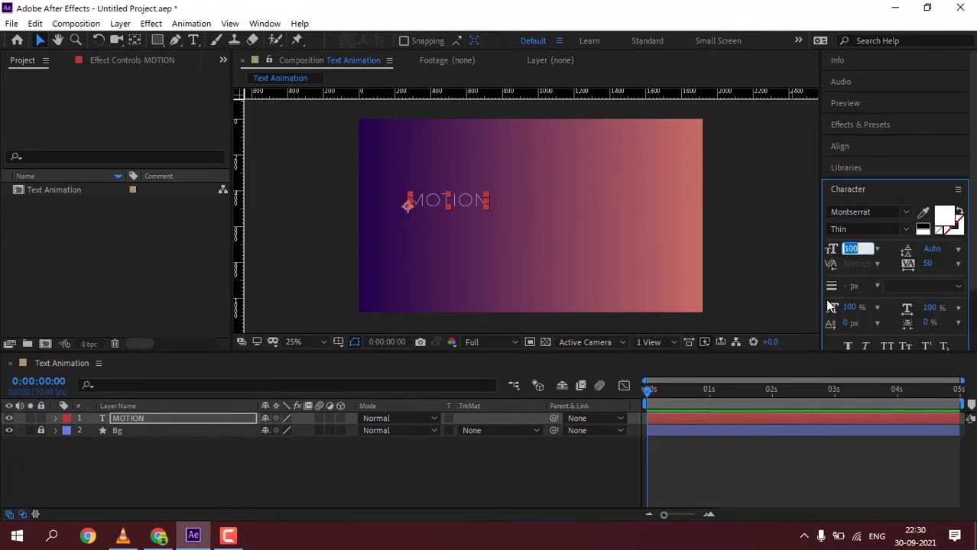
type("320")
key("Return")
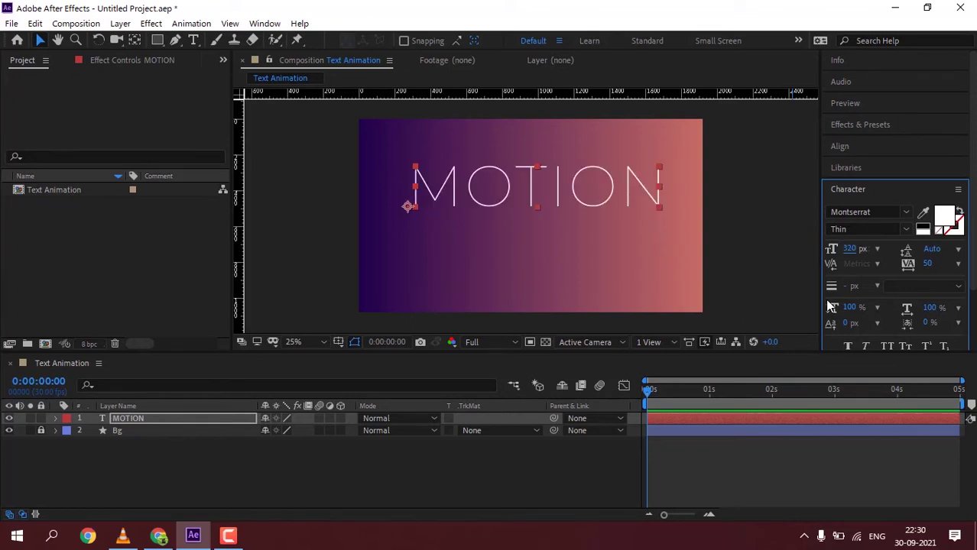
left_click(903, 230)
left_click(857, 431)
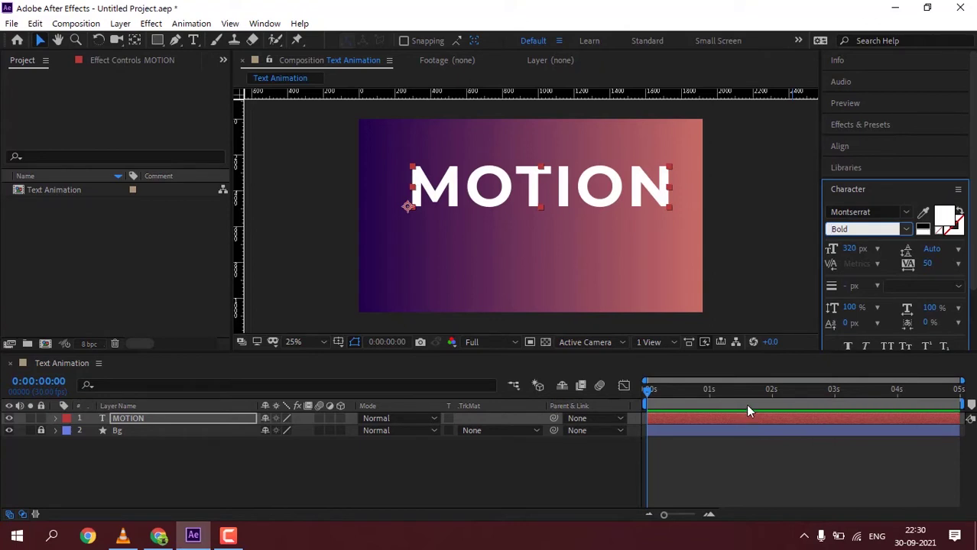
Centre MOTION horizontally and vertically and move its anchor point to the text centre.
left_click(852, 154)
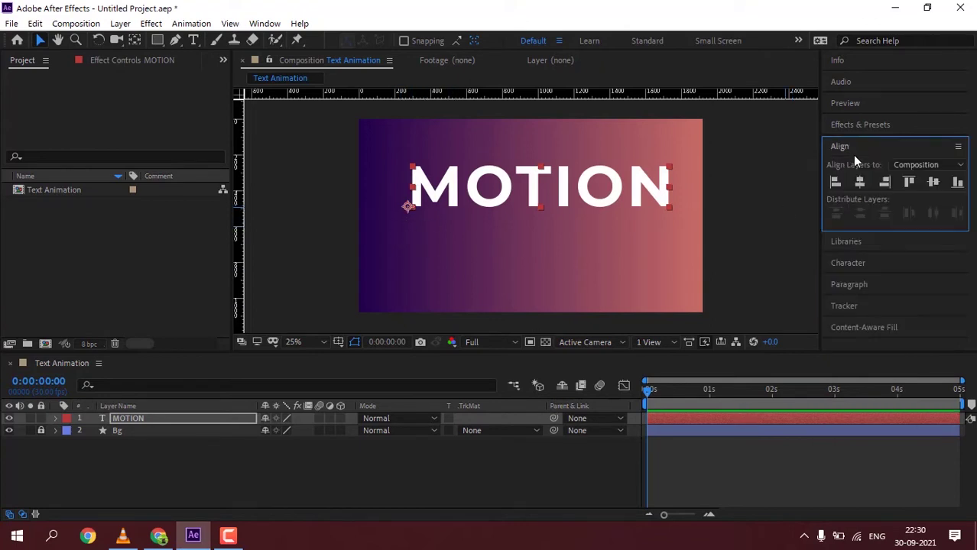
left_click(862, 181)
left_click(933, 182)
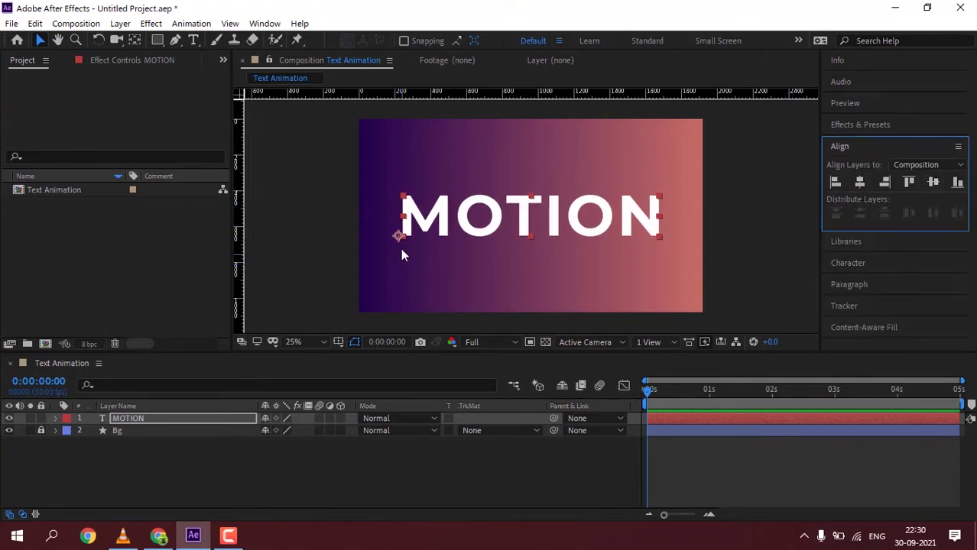
left_click(134, 42)
key("ctrl+alt+Home")
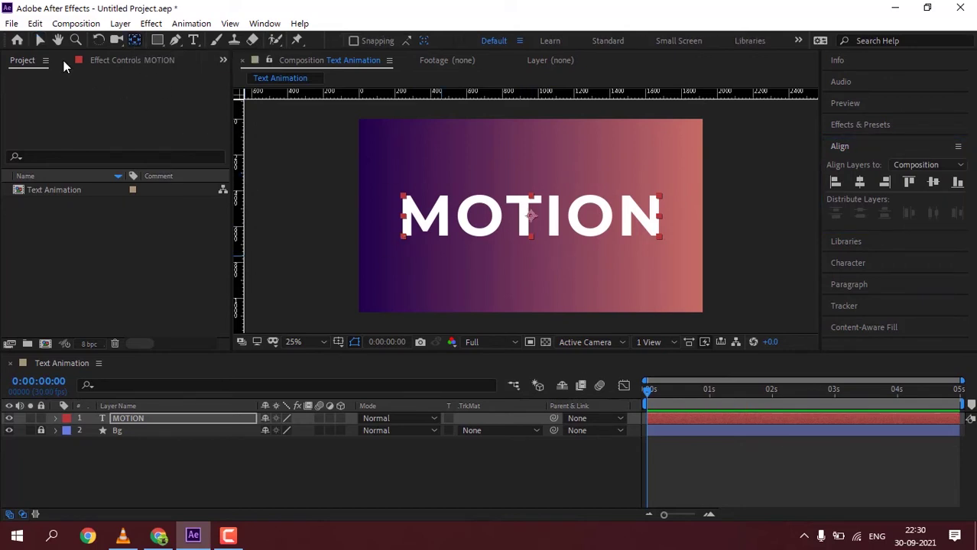
left_click(40, 41)
left_click(297, 176)
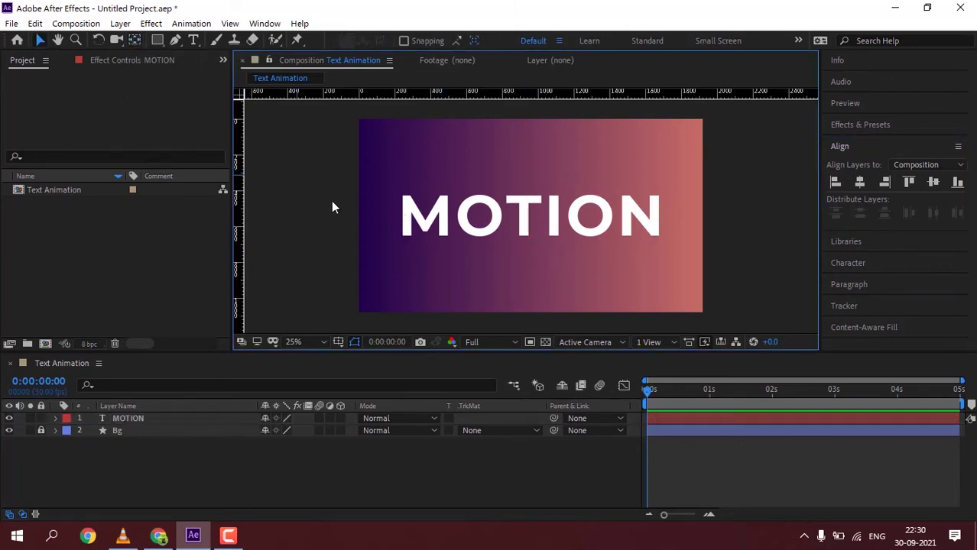
left_click(419, 232)
Drag a horizontal guide from the top ruler onto MOTION's centre line.
left_click_drag(468, 93, 482, 215)
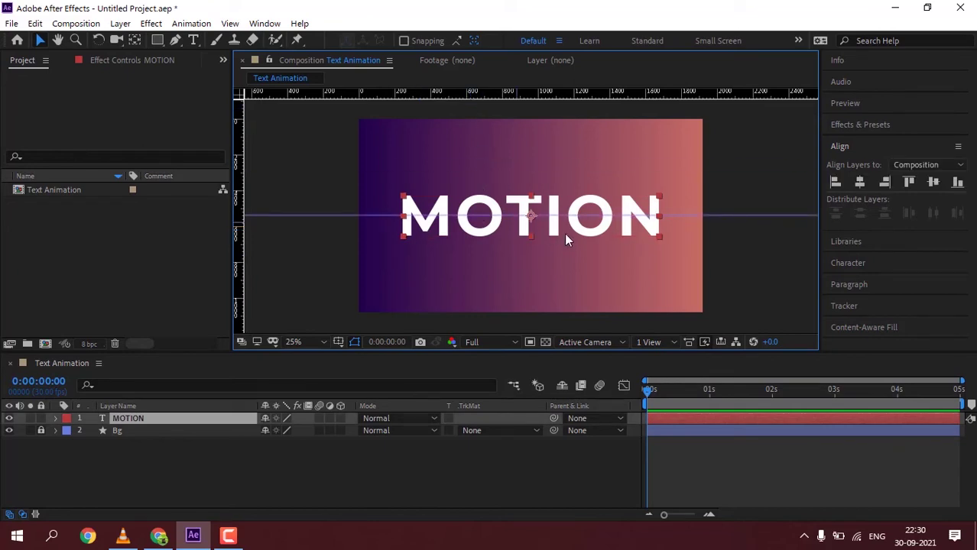
scroll(564, 233, "up", 4)
left_click_drag(540, 209, 542, 214)
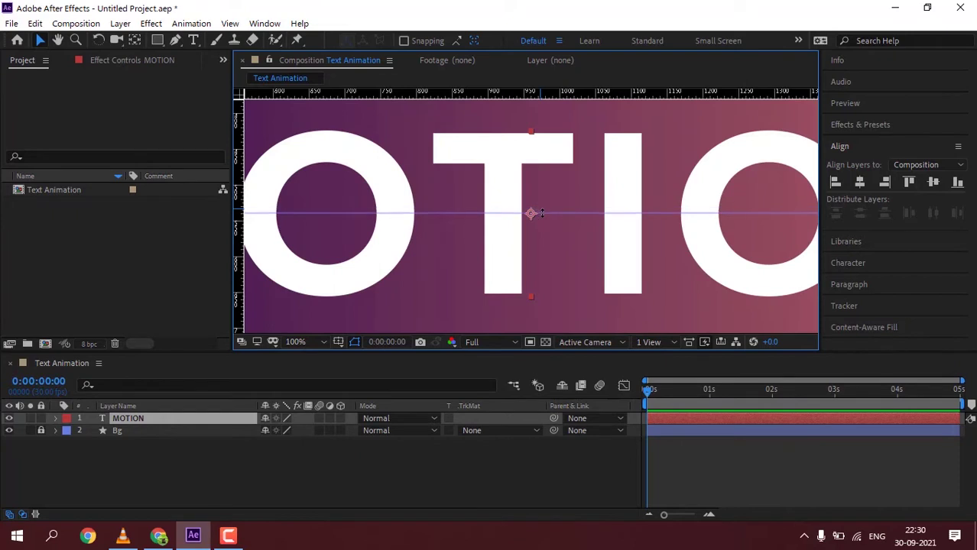
scroll(547, 243, "down", 4)
Draw a rectangle over MOTION's top half and use it as MOTION's Alpha Matte.
key("ctrl+shift+a")
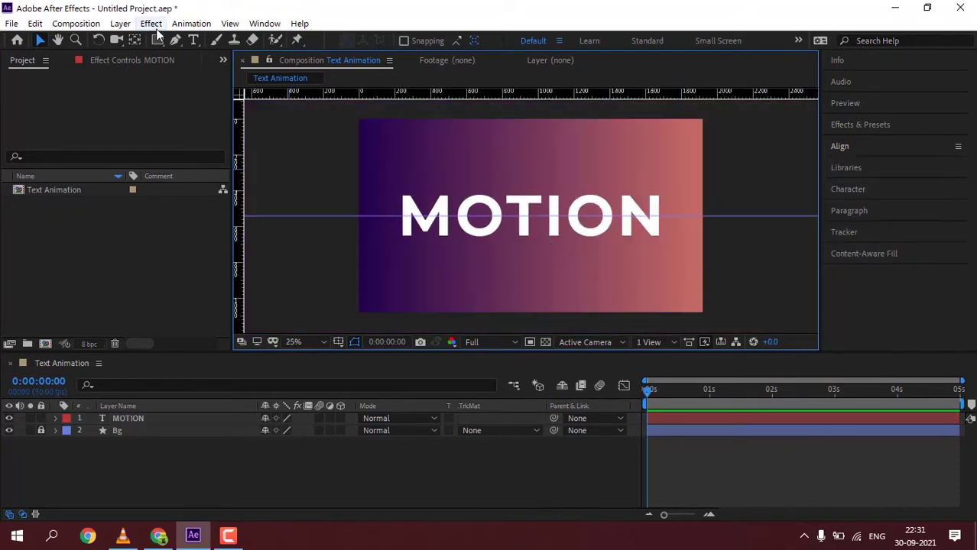
left_click(156, 40)
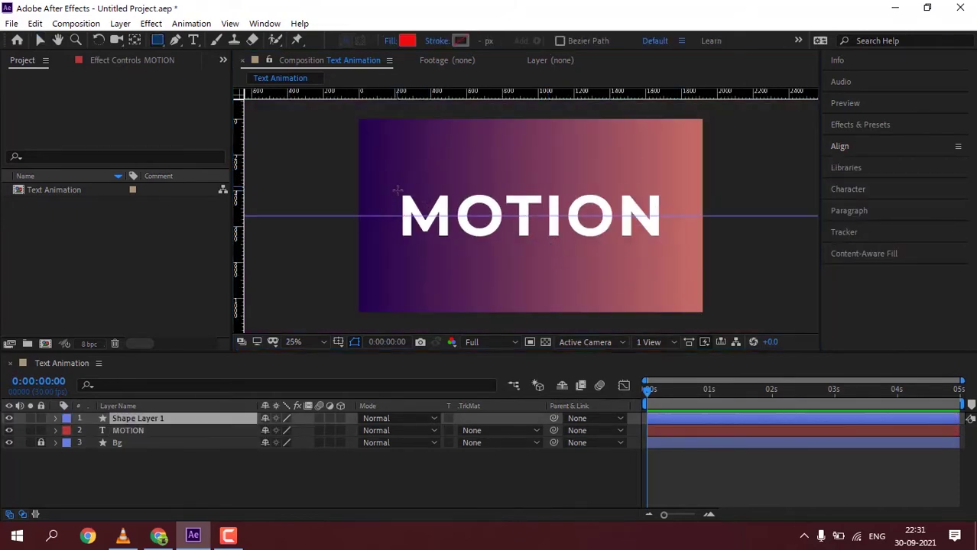
mouse_move(396, 186)
left_mouse_down()
mouse_move(497, 216)
mouse_move(663, 216)
left_mouse_up()
key("v")
left_click(171, 432)
left_click(528, 431)
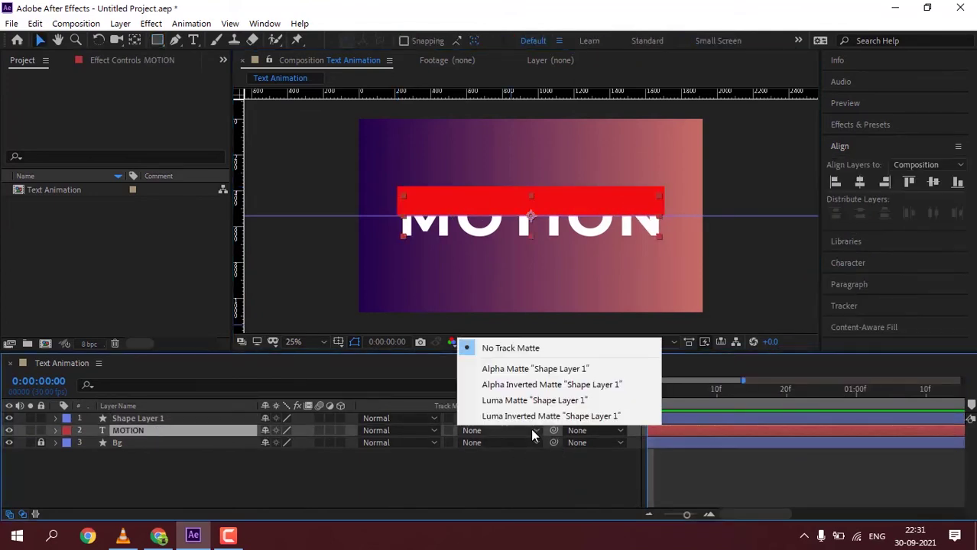
left_click(529, 369)
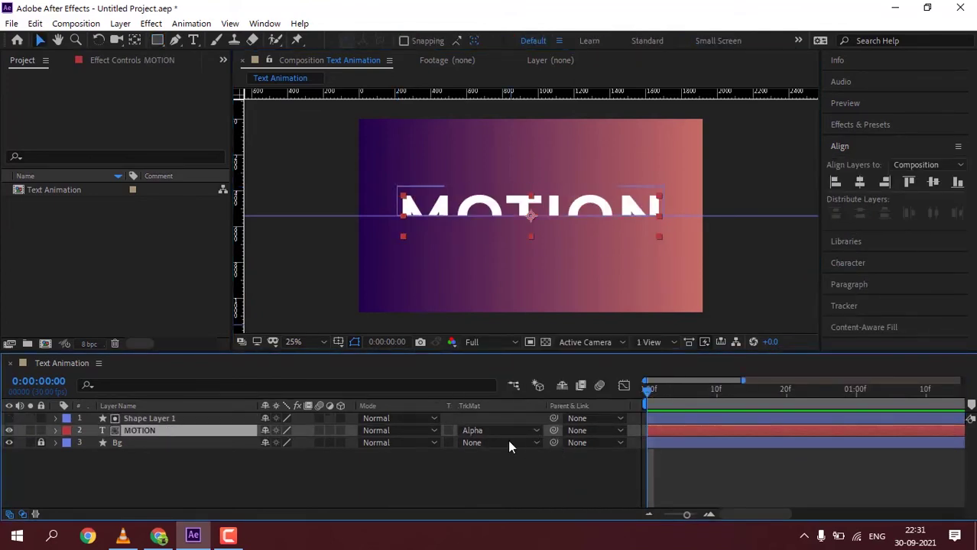
left_click(489, 476)
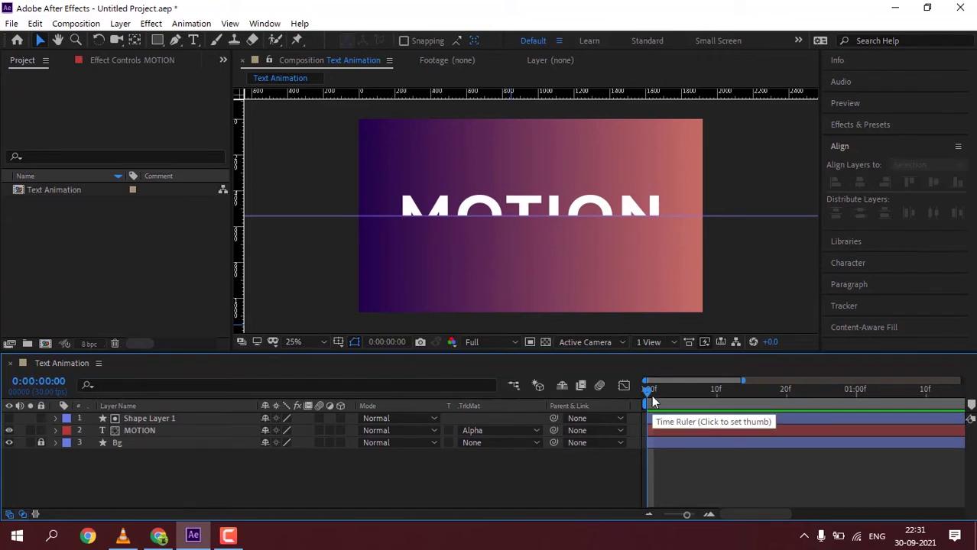
Keyframe the rectangle's Position at frame 20 and set its Y to 400 at frame 5.
mouse_move(654, 397)
left_mouse_down()
mouse_move(821, 401)
mouse_move(785, 396)
left_mouse_up()
key("p")
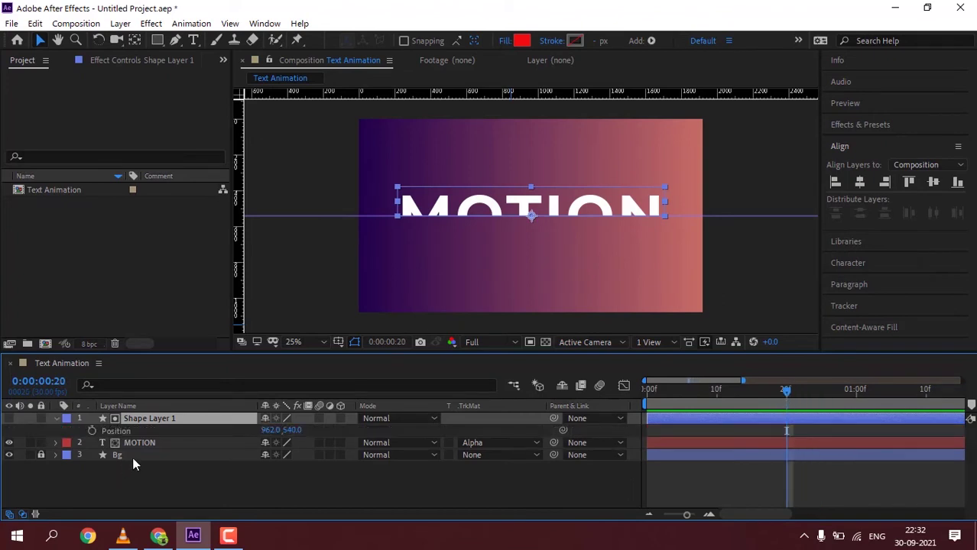
left_click(92, 431)
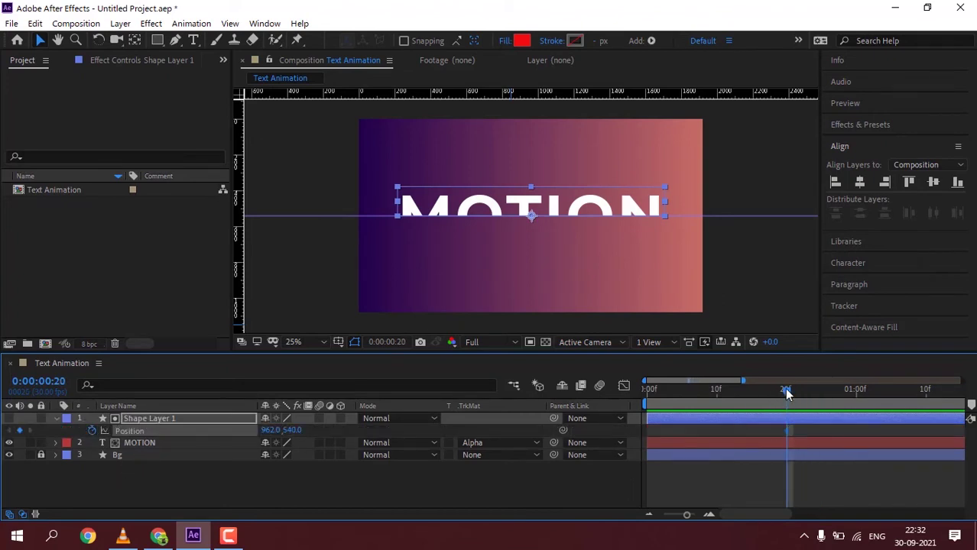
left_click_drag(786, 393, 682, 405)
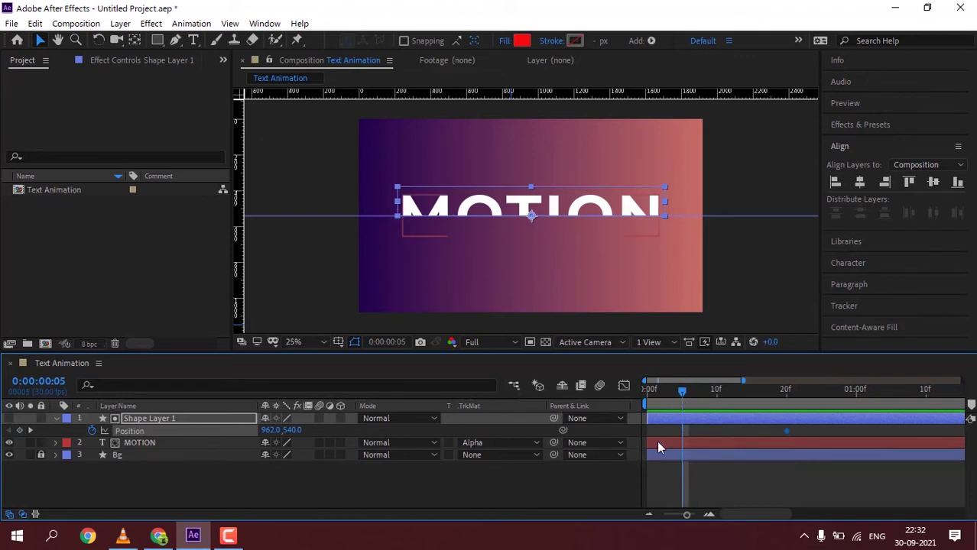
left_click(291, 430)
key("BackSpace")
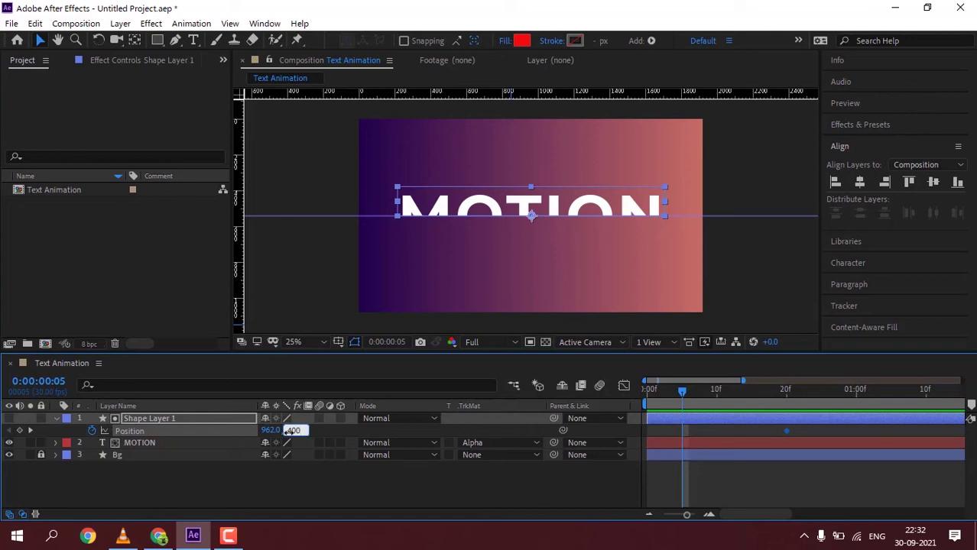
key("Return")
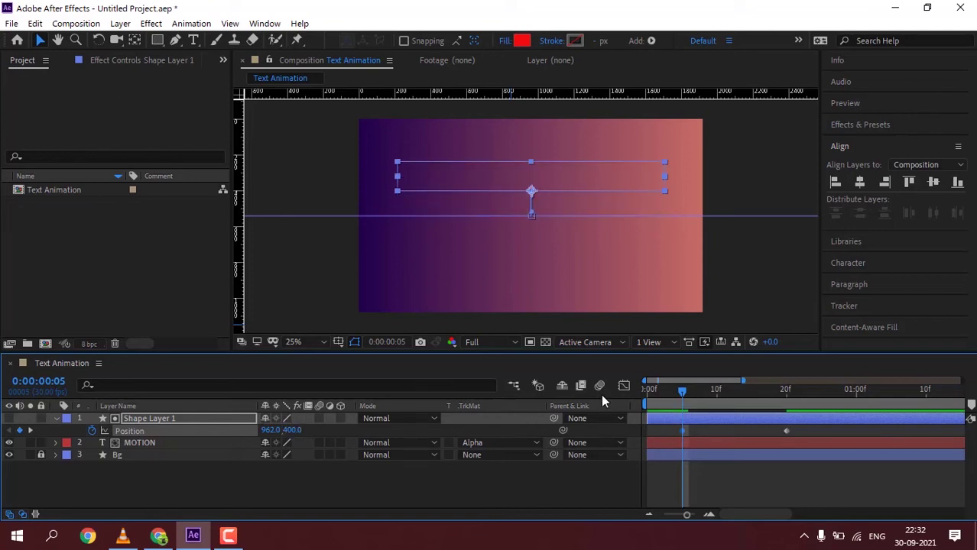
Easy Ease the Position keyframes, sharpen the speed curve's early peak, and select both layers.
right_click(683, 432)
mouse_move(736, 425)
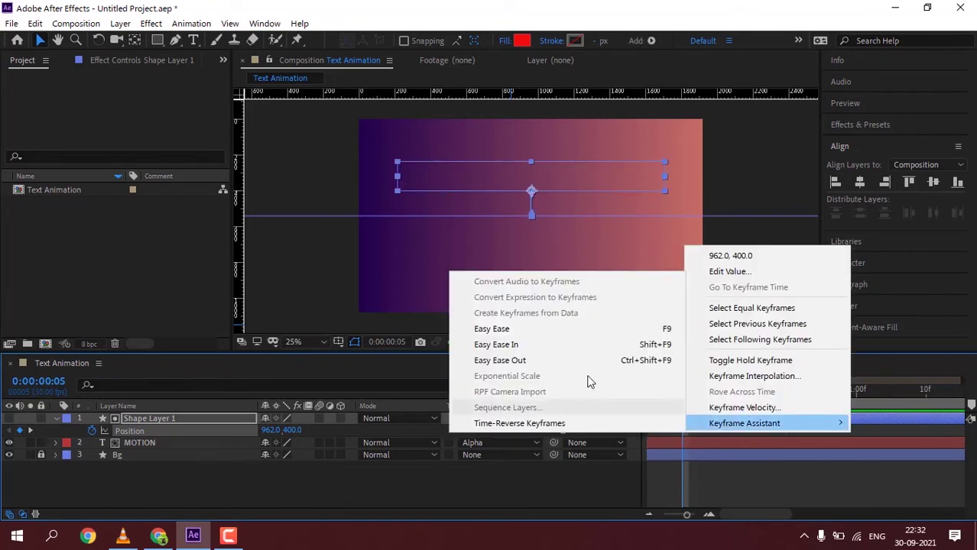
left_click(535, 330)
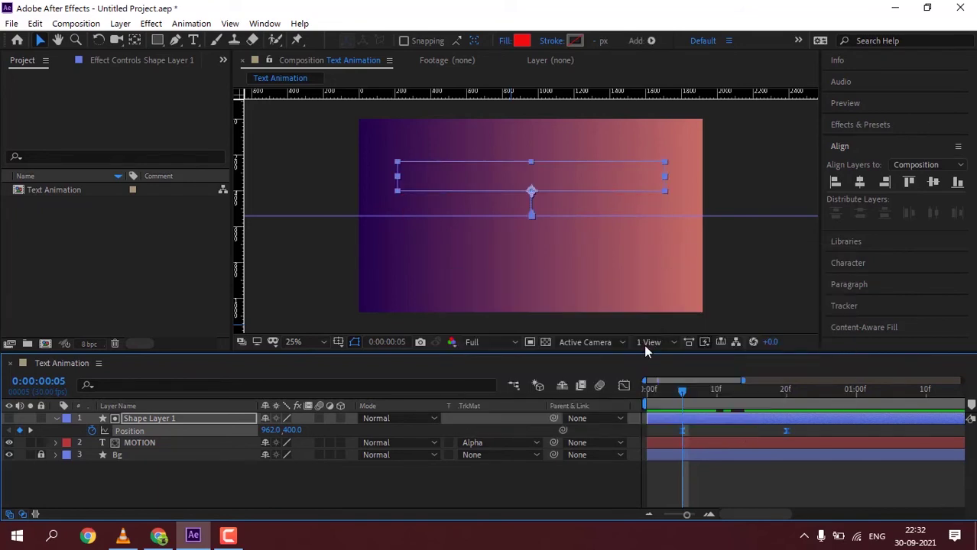
left_click(624, 386)
left_click(775, 499)
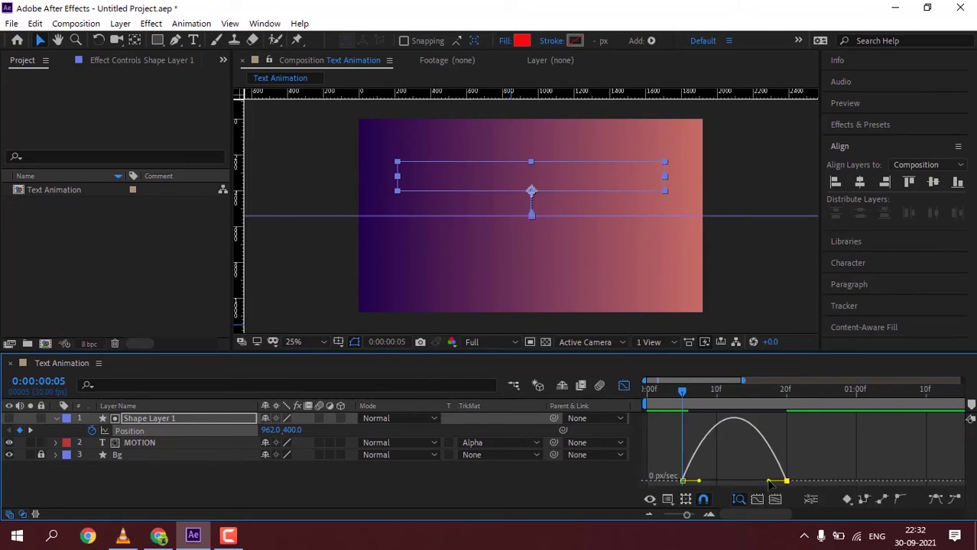
left_click_drag(749, 481, 717, 486)
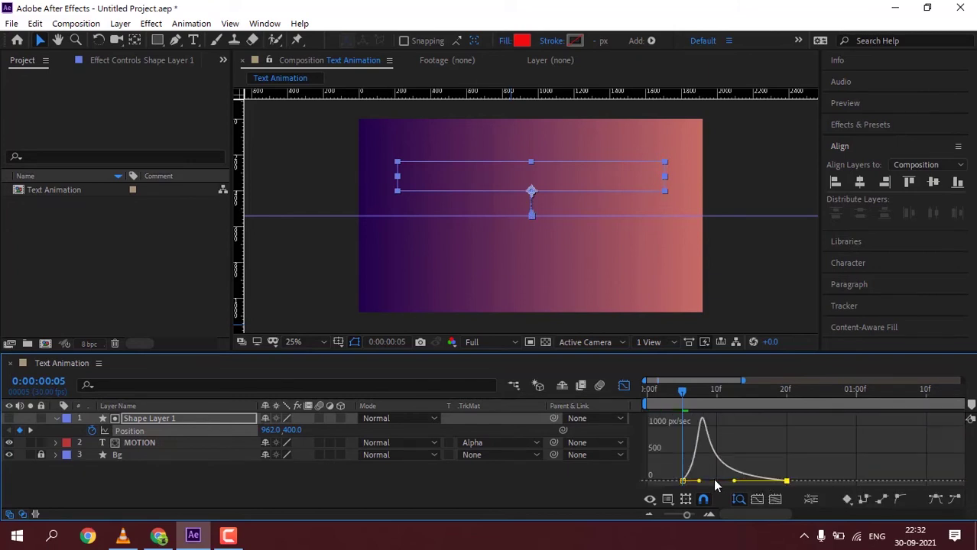
left_click(624, 387)
left_click(156, 427)
left_click(161, 419, "shift")
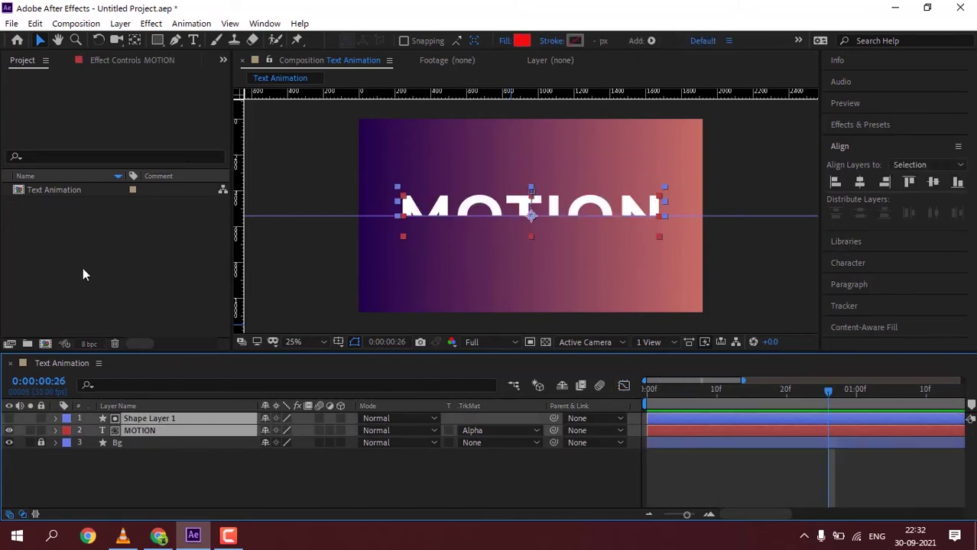
Pre-compose the shape and MOTION layers, moving all attributes, and name it Text top.
right_click(139, 431)
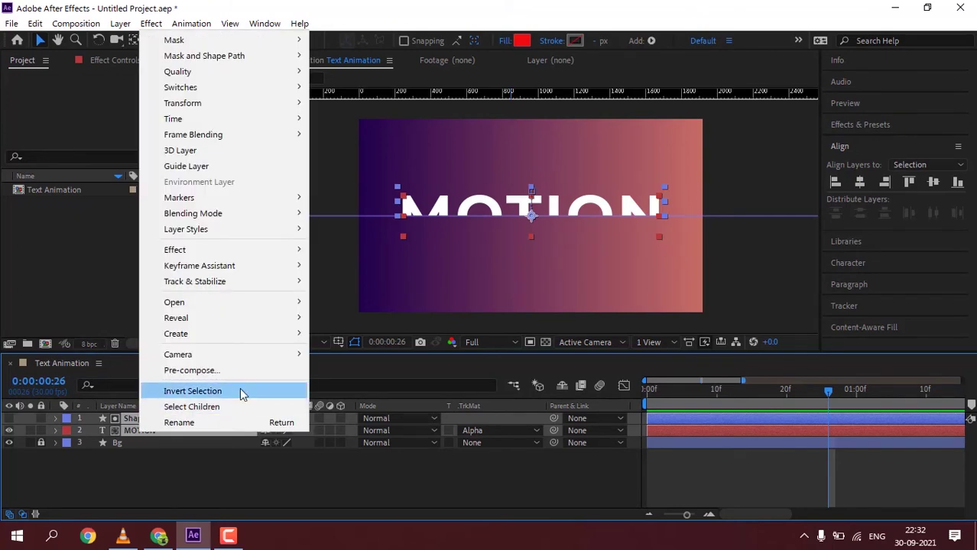
left_click(204, 370)
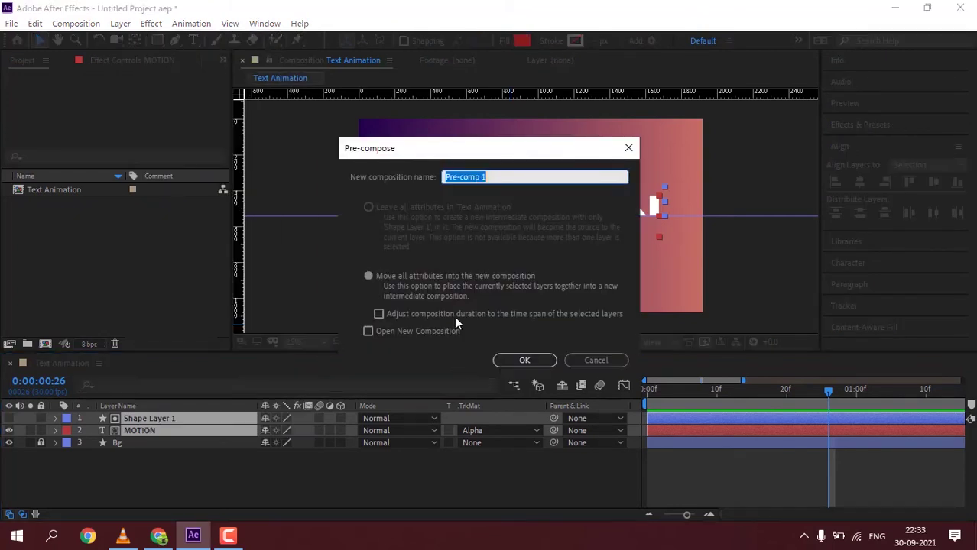
left_click(405, 281)
left_click(534, 366)
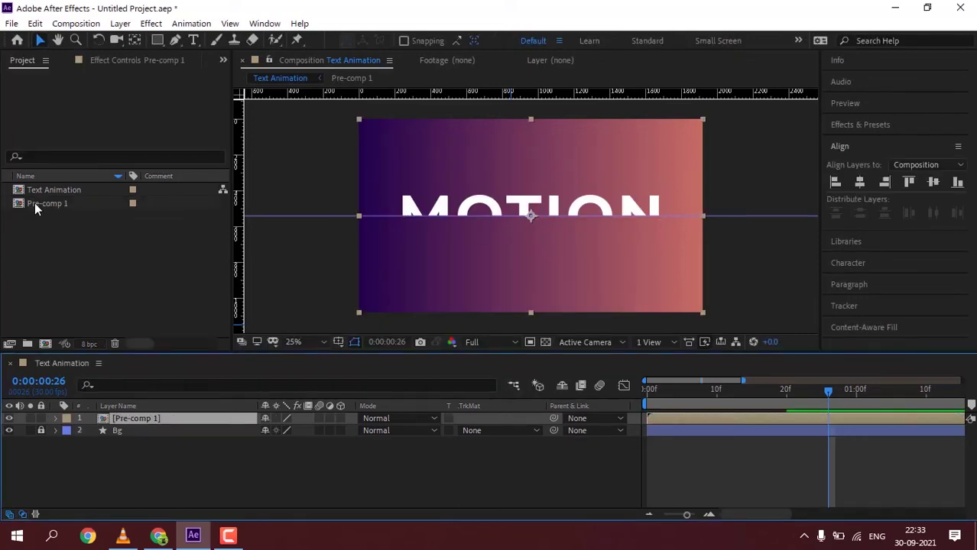
left_click(35, 204)
key("Return")
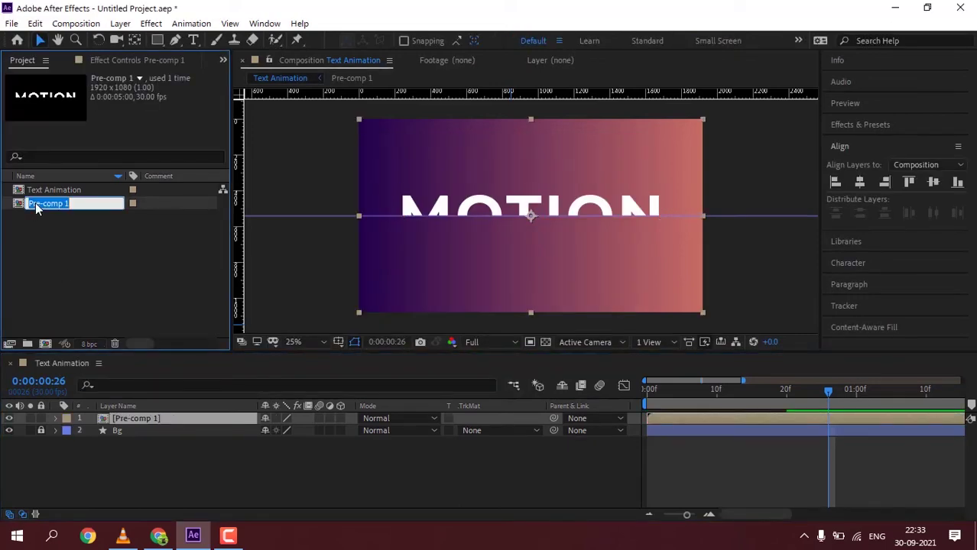
type("Text top")
Duplicate Text top, rename the copy Text Bottom, and drag it into the Text Animation timeline.
left_click(97, 218)
left_click(36, 193)
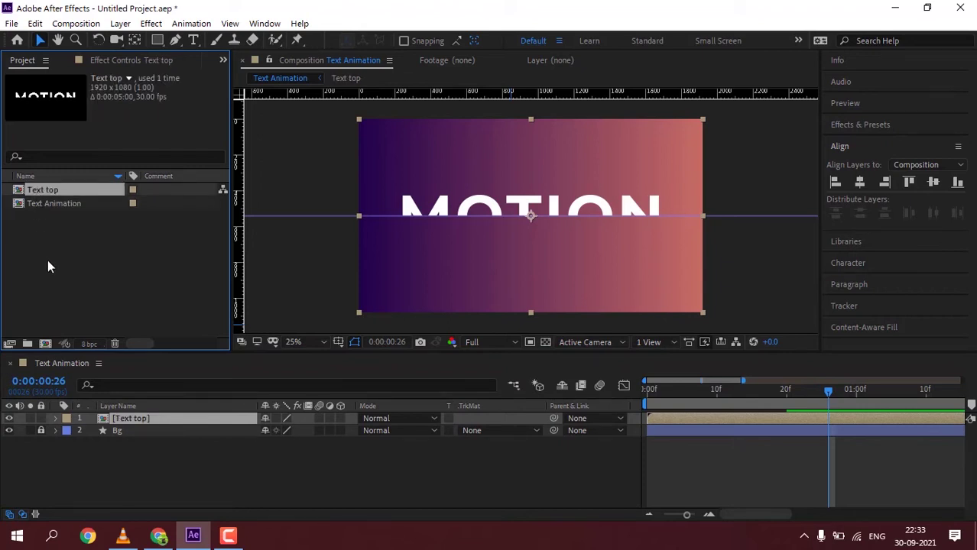
key("ctrl+d")
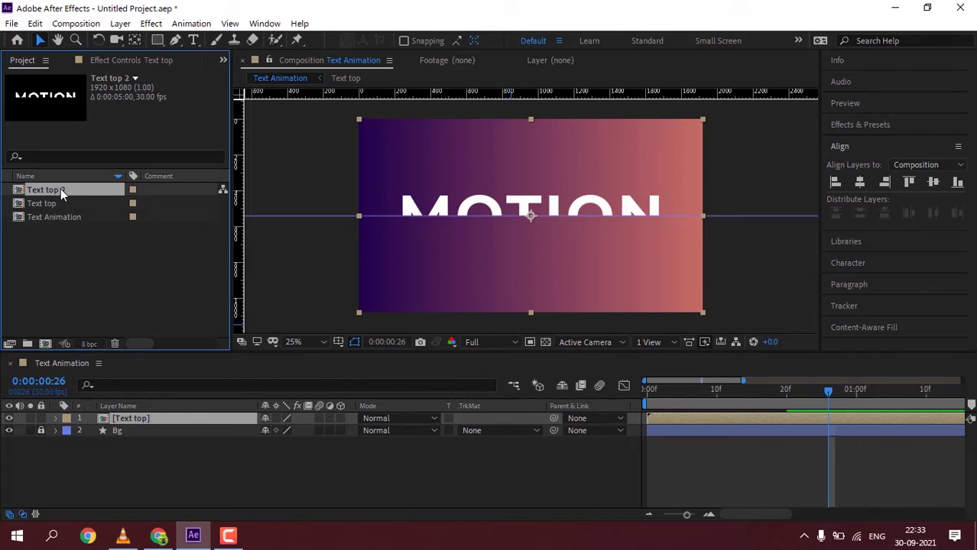
key("Return")
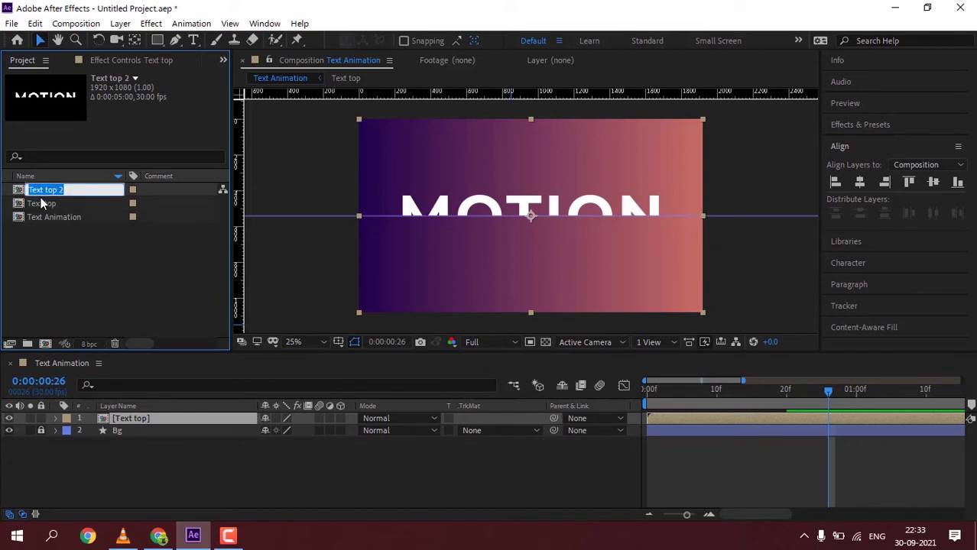
left_click_drag(46, 189, 162, 195)
key("BackSpace")
type("Bo")
type("ttom")
key("Return")
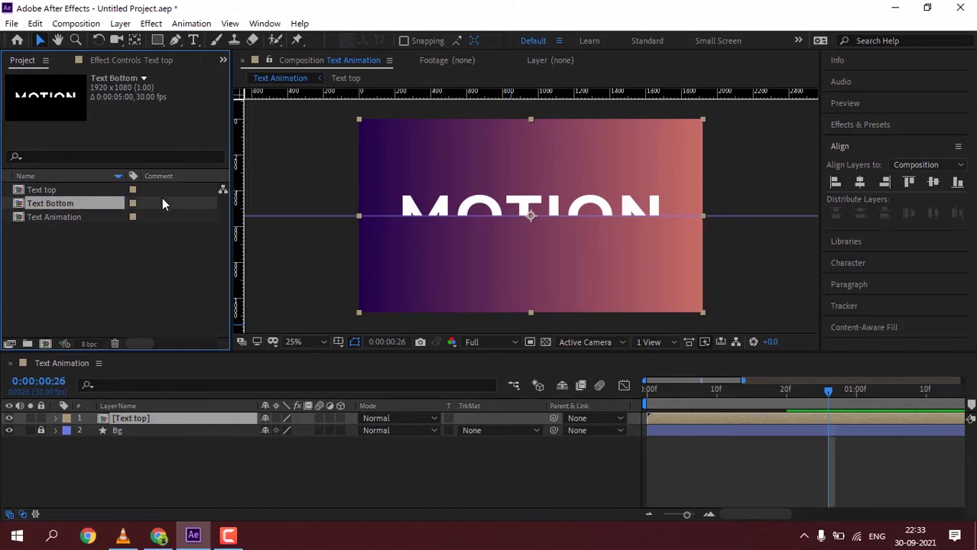
left_click_drag(69, 204, 109, 428)
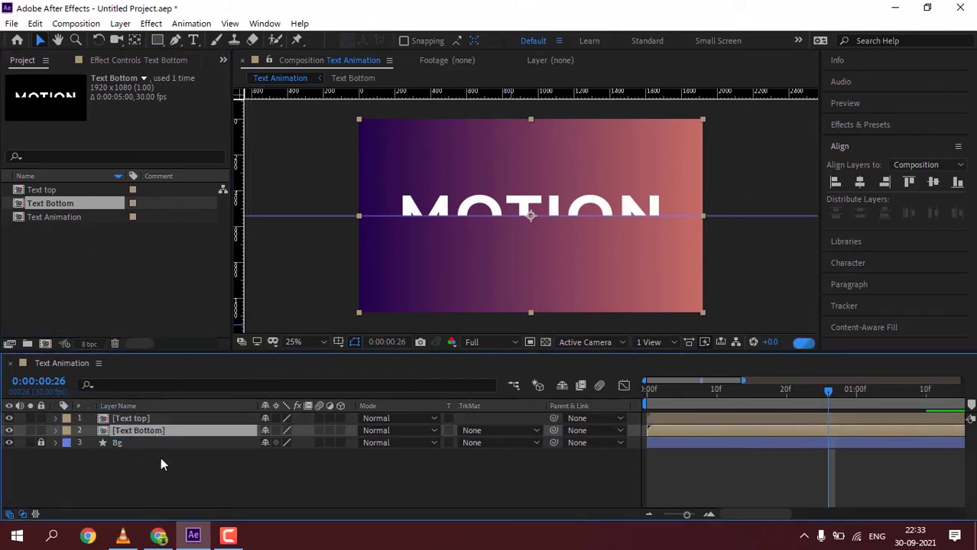
Inside Text Bottom, move the mask's frame-20 Position keyframe down to Y 700.
double_click(671, 432)
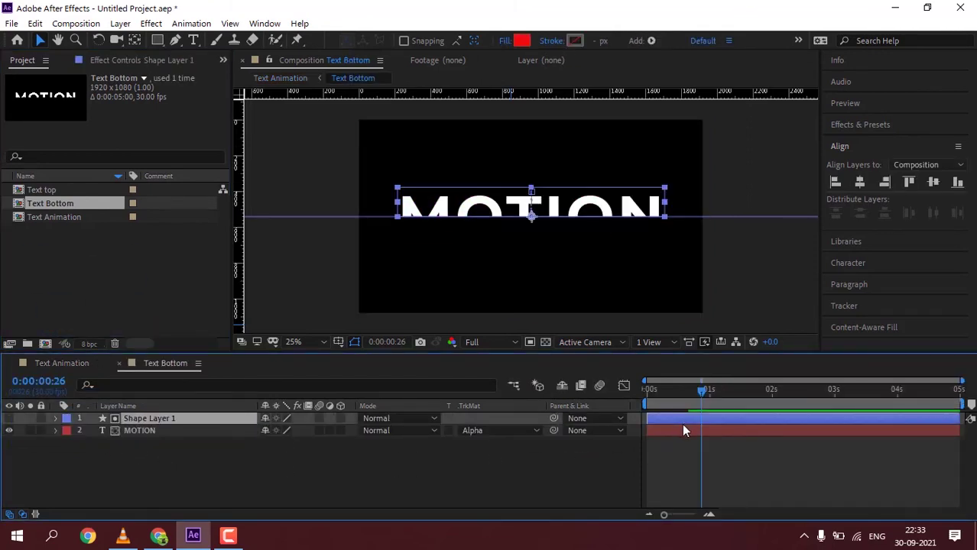
key("alt+shift+p")
key("shift+Down")
key("shift+Down")
key("shift+Down")
key("shift+Down")
key("shift+Down")
key("shift+Down")
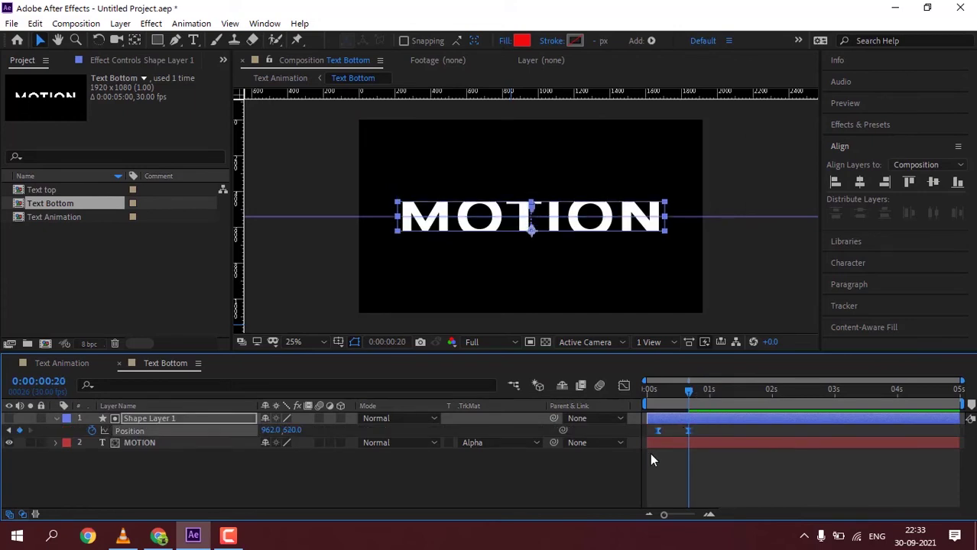
key("shift+Down")
key("shift+Down")
key("shift+Down")
key("Down")
key("Down")
key("Down")
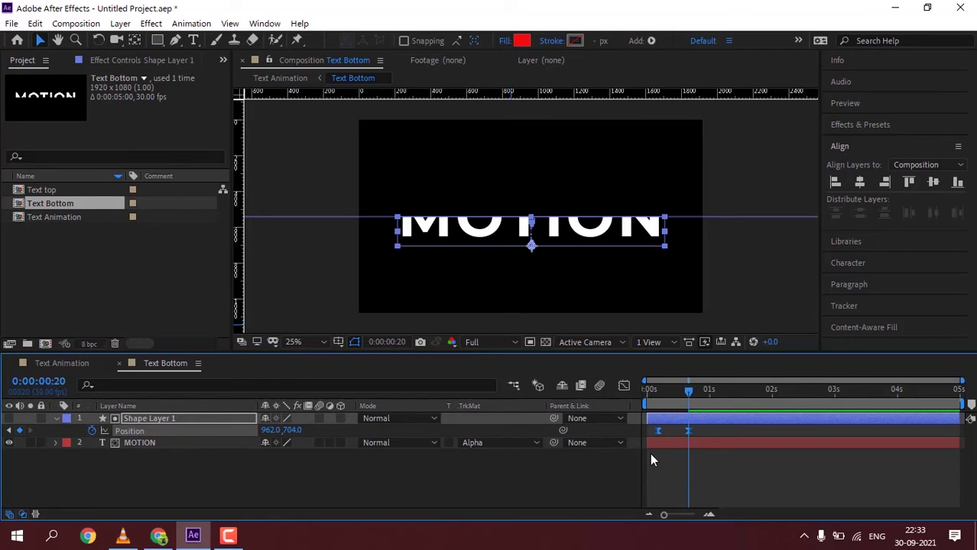
Set the first mask keyframe to Y 840, preview the lower half rising, and return to Text Animation.
left_click_drag(662, 394, 684, 396)
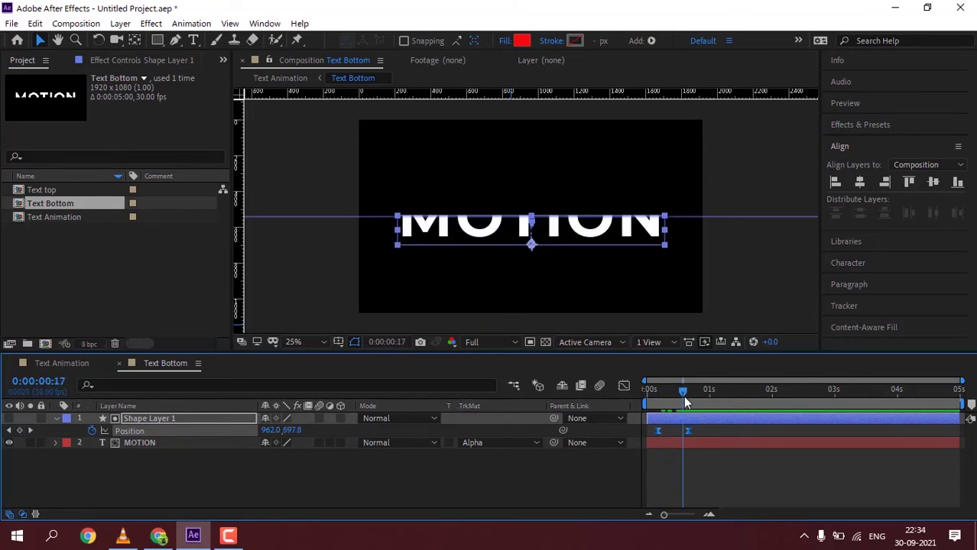
key("k")
key("j")
left_click(291, 430)
type("840")
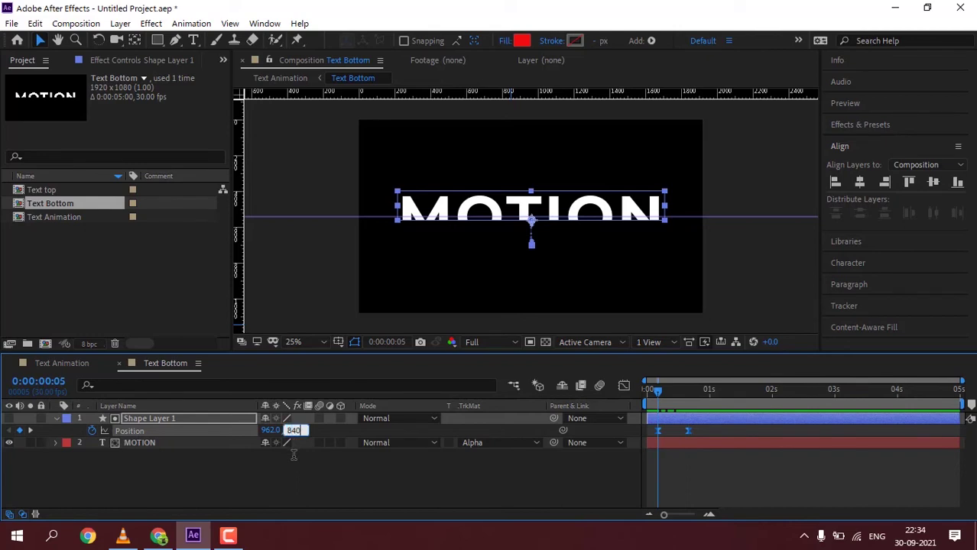
key("Return")
key("Home")
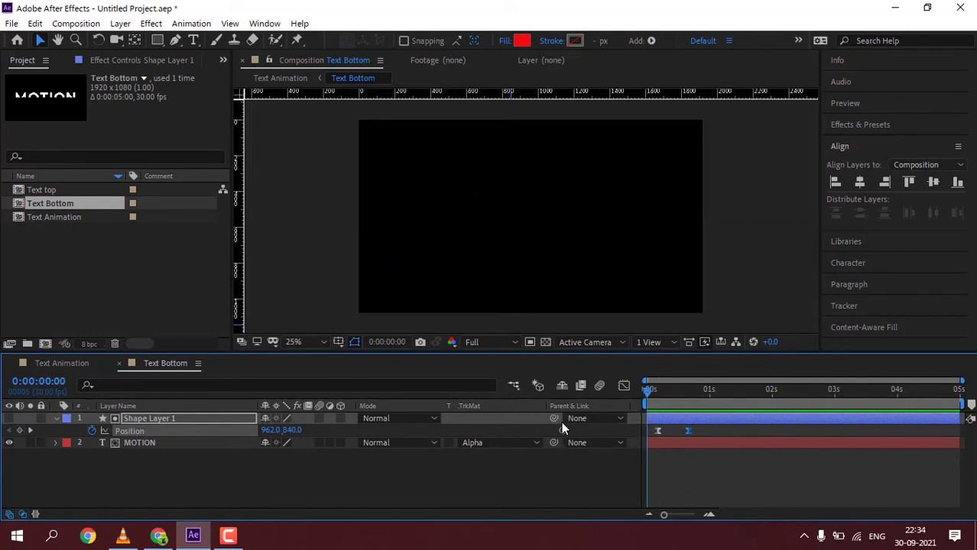
key("space")
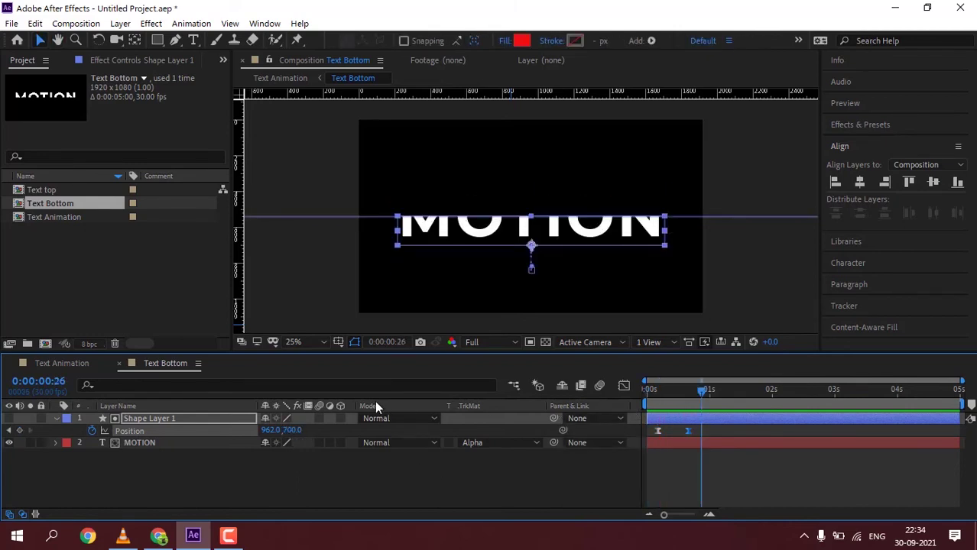
left_click(119, 364)
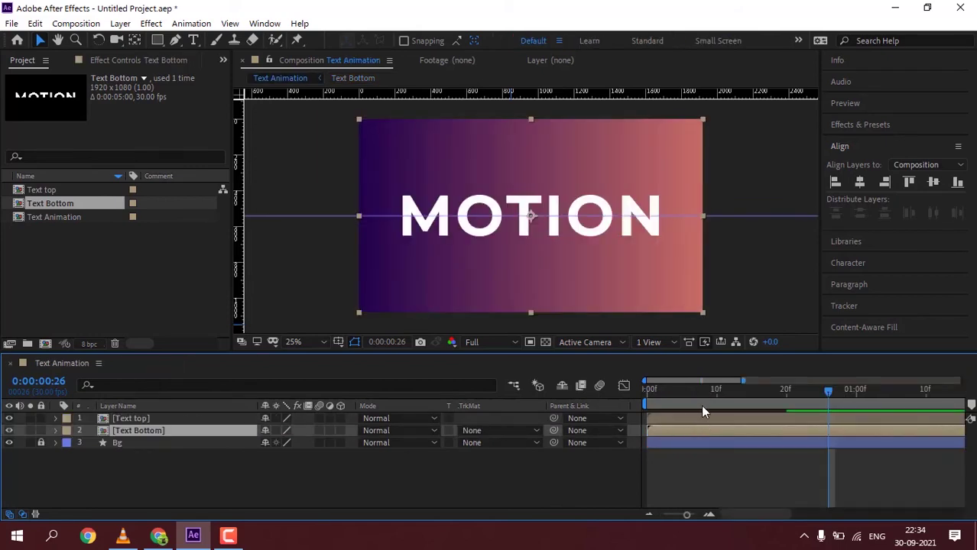
Preview the main comp, then add Position keyframes to Text top and Text Bottom at frame 20.
key("Home")
key("space")
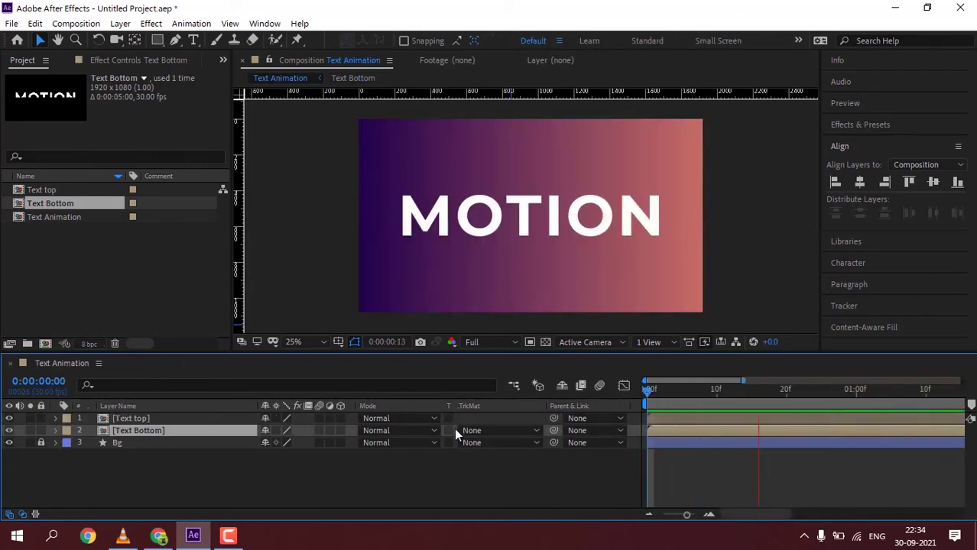
key("period")
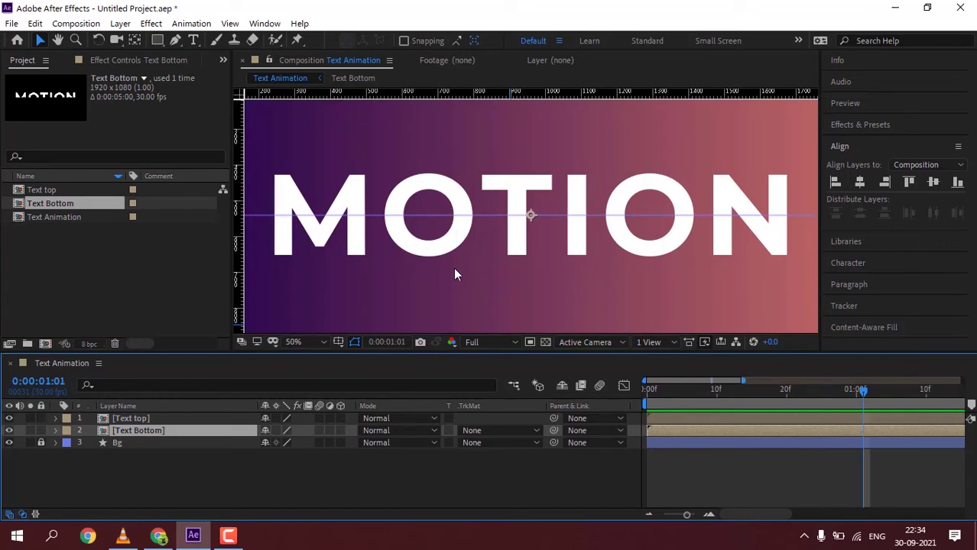
key("comma")
left_click(786, 394)
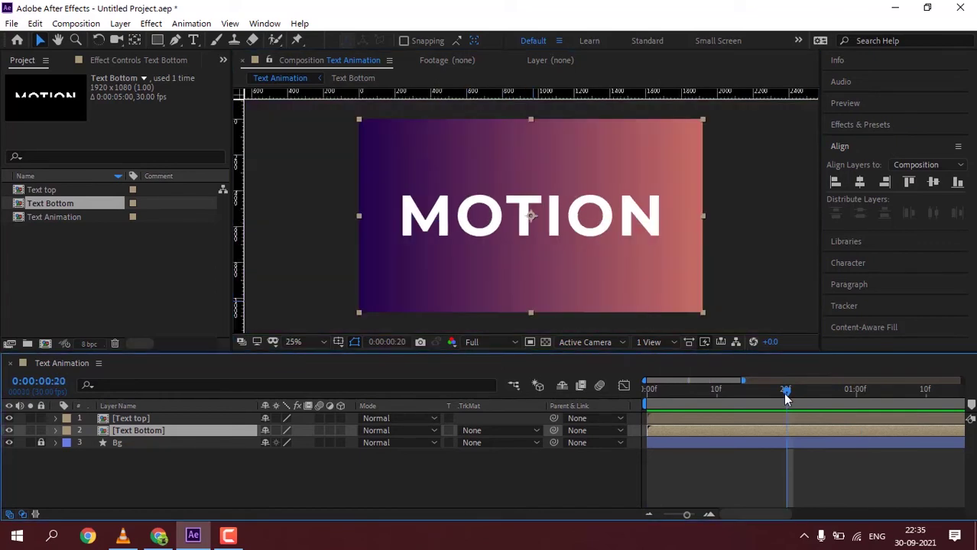
left_click(781, 416, "shift")
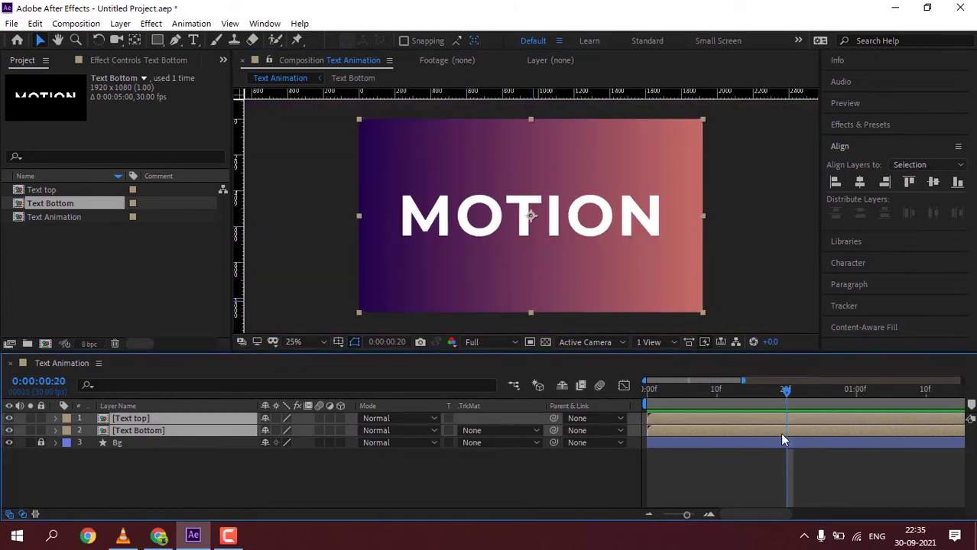
key("p")
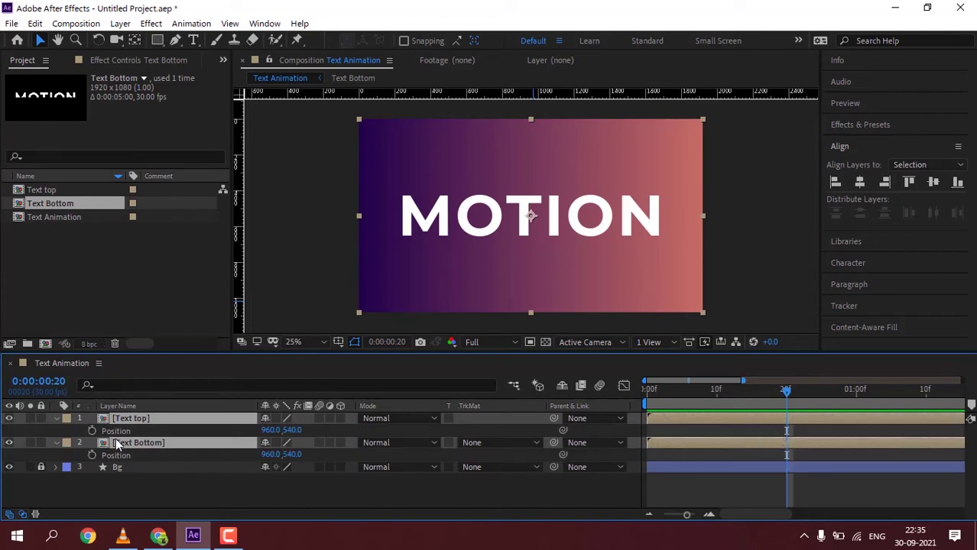
left_click(92, 431)
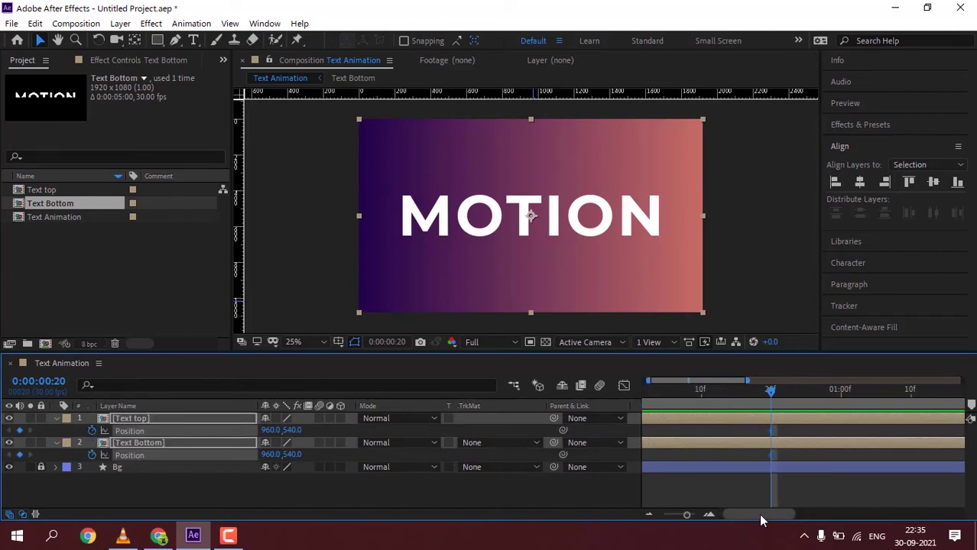
At one second, move Text top to 960,500 and Text Bottom to 960,580.
left_click_drag(757, 514, 772, 514)
left_click_drag(716, 398, 787, 405)
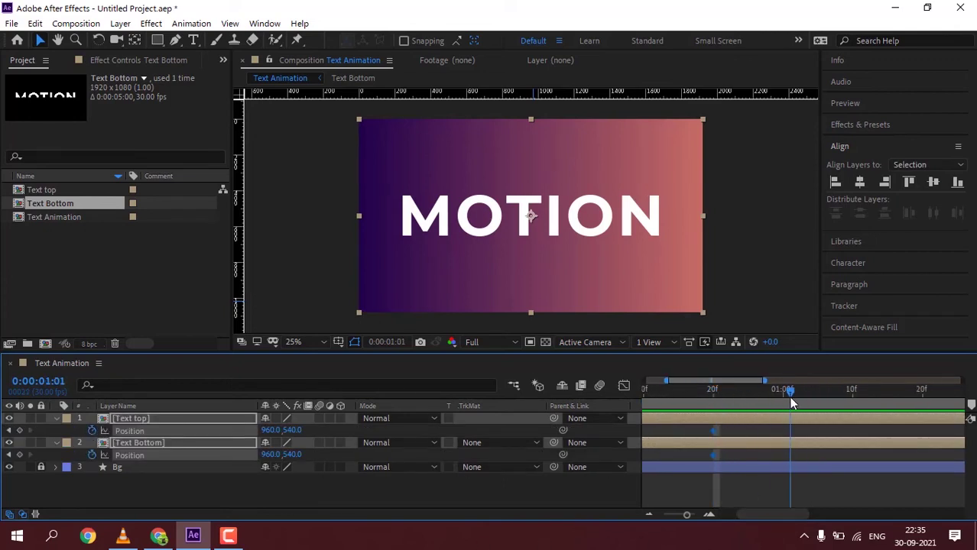
left_click(742, 497)
key("shift+Up")
key("shift+Up")
key("shift+Up")
left_click(294, 455)
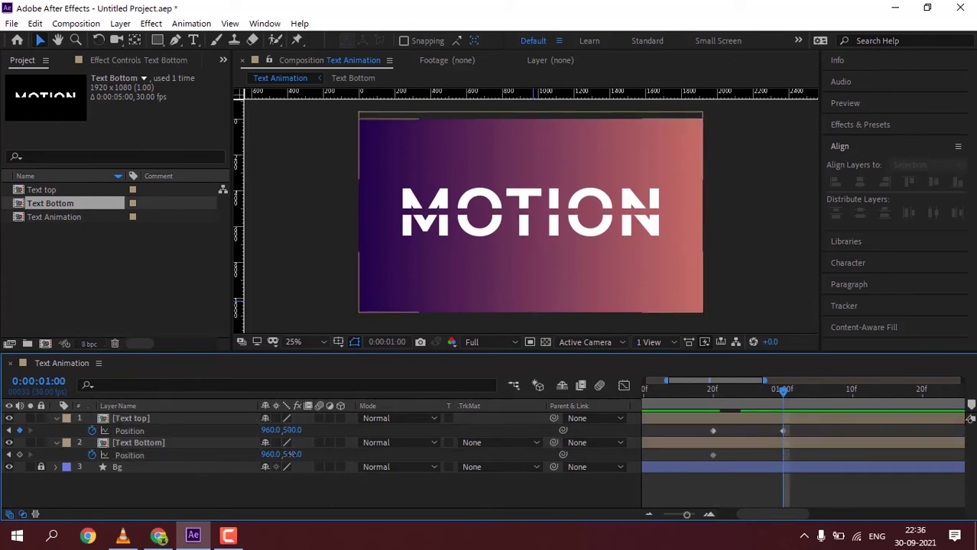
type("540")
key("Return")
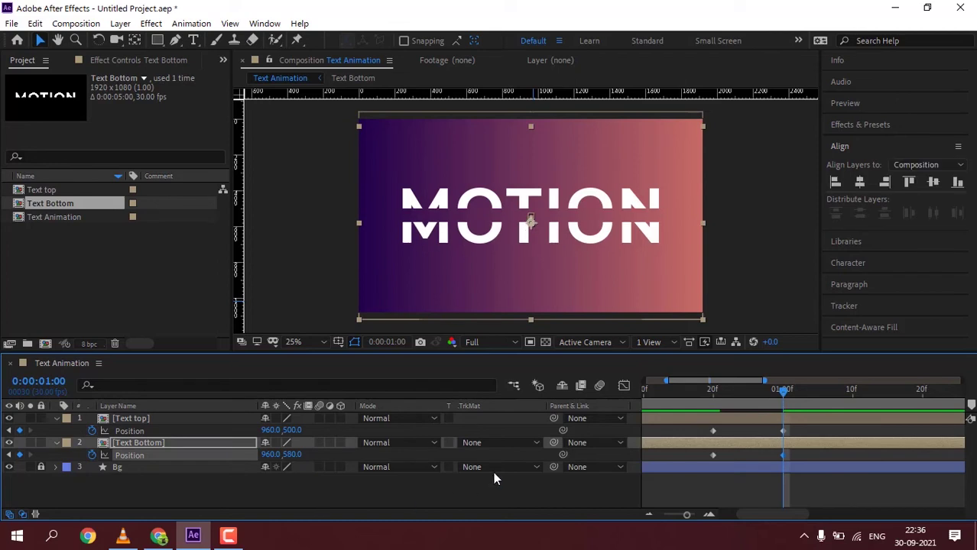
Scrub back to check the split and select both halves' Position keyframes.
left_click_drag(748, 391, 706, 391)
key("space")
key("space")
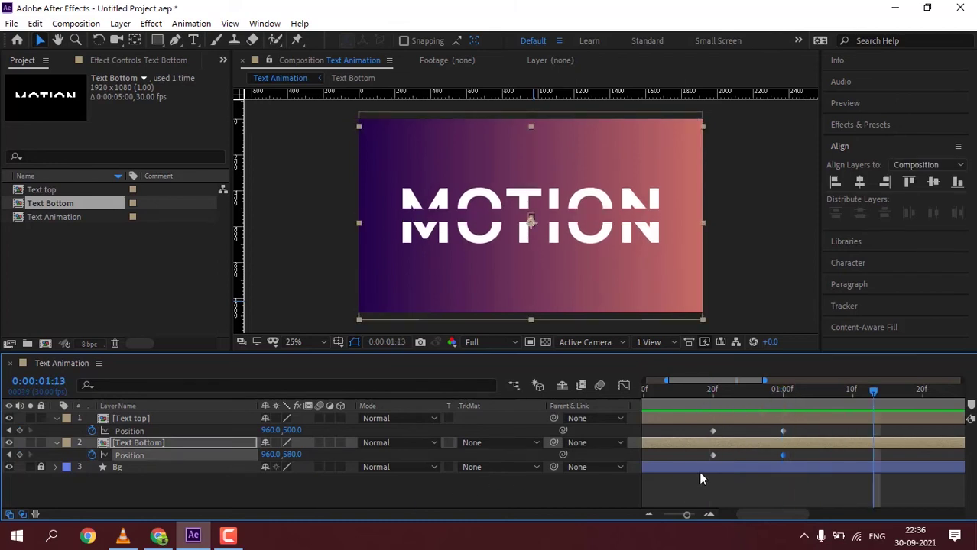
left_click_drag(799, 430, 707, 460)
left_click_drag(701, 391, 790, 392)
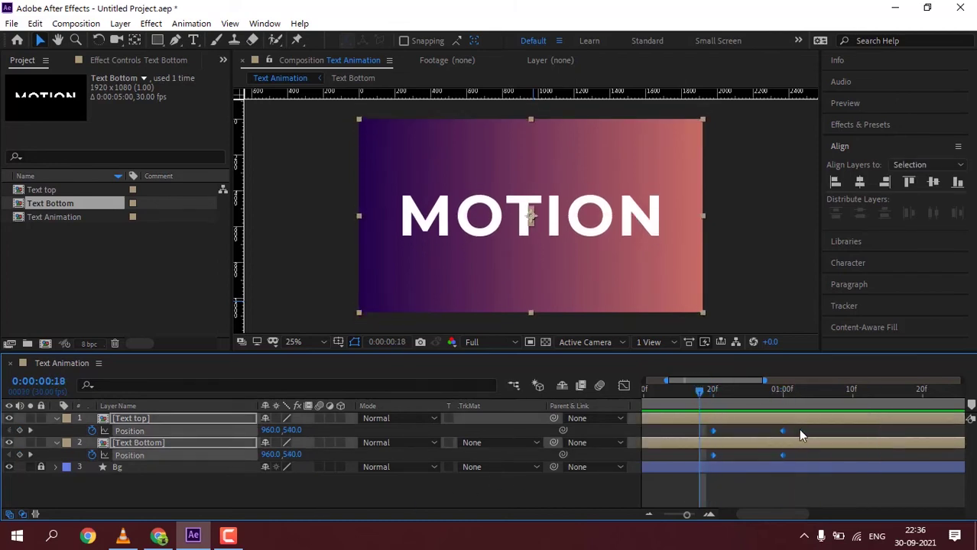
key("ctrl+t")
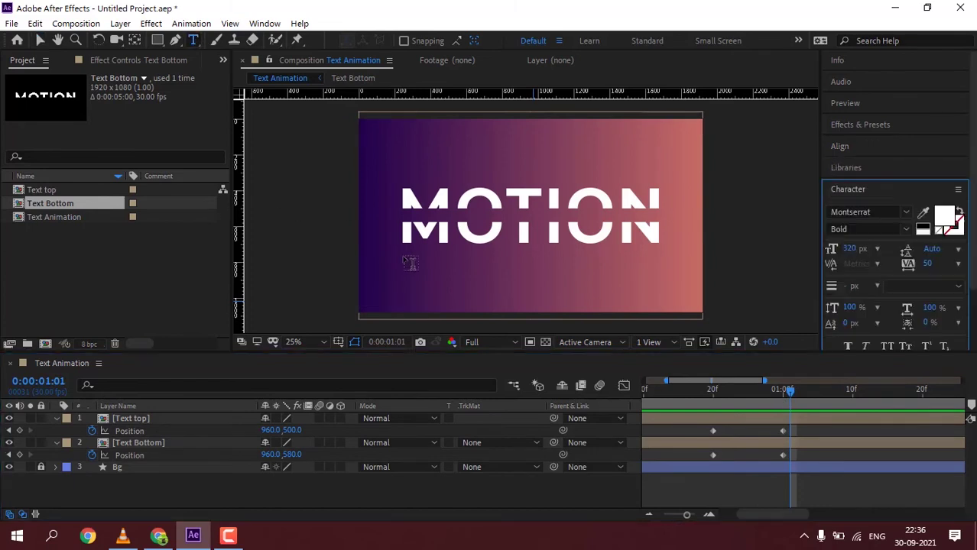
Type GRAPHICS in Montserrat Regular and move it up into MOTION's middle.
left_click(400, 279)
type("G")
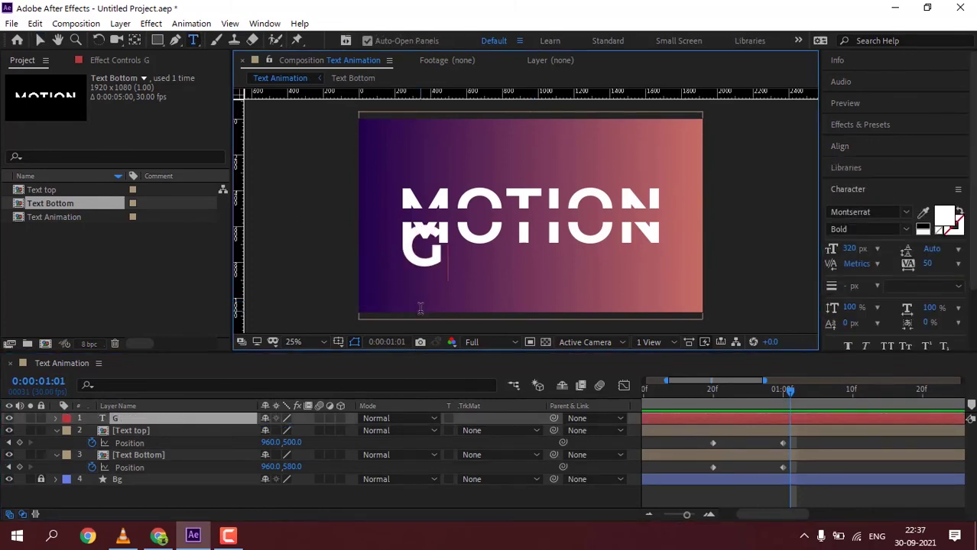
type("RAPHICS")
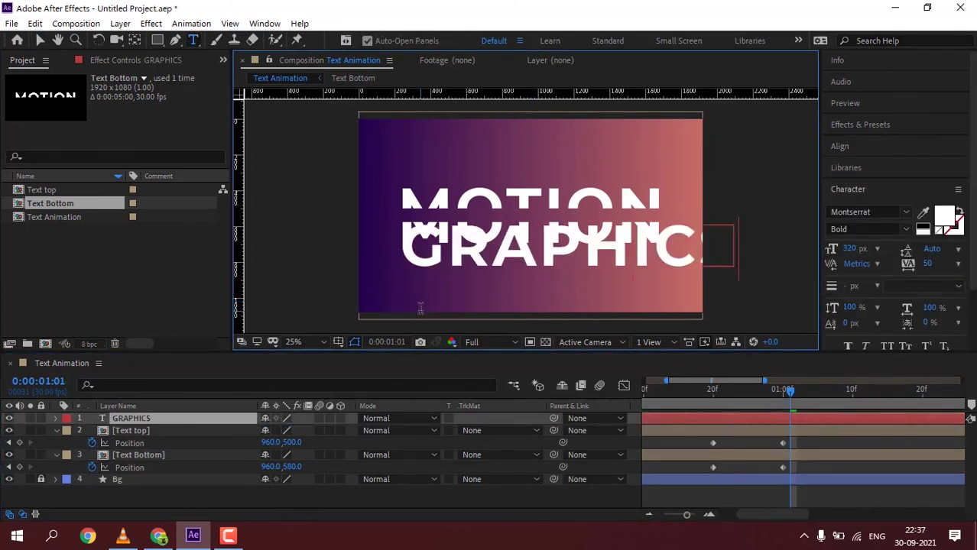
left_click(42, 40)
left_click(905, 230)
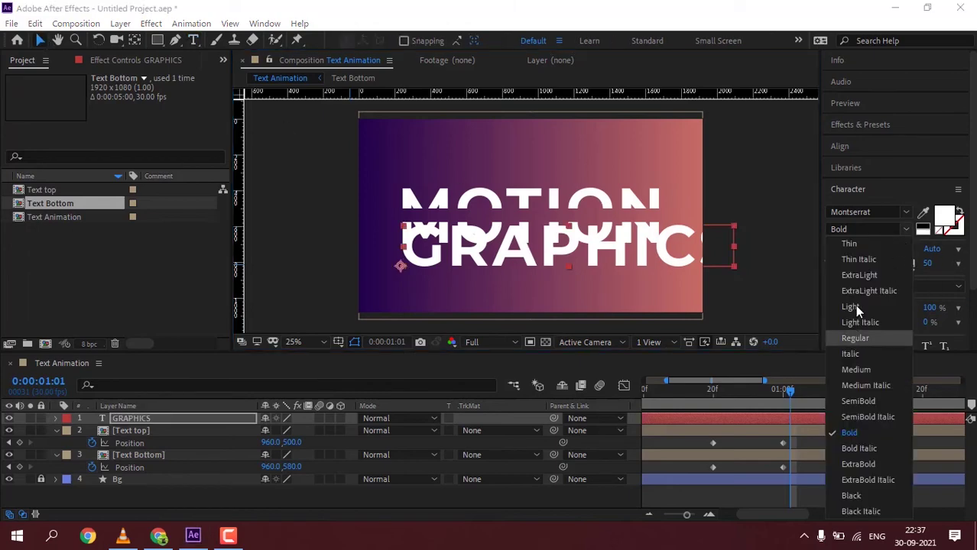
left_click(851, 334)
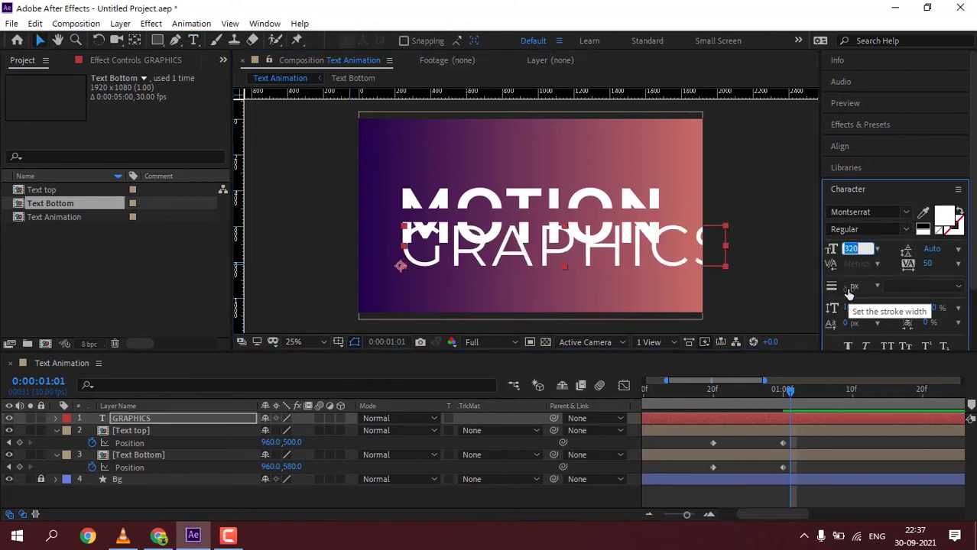
type("100")
key("Return")
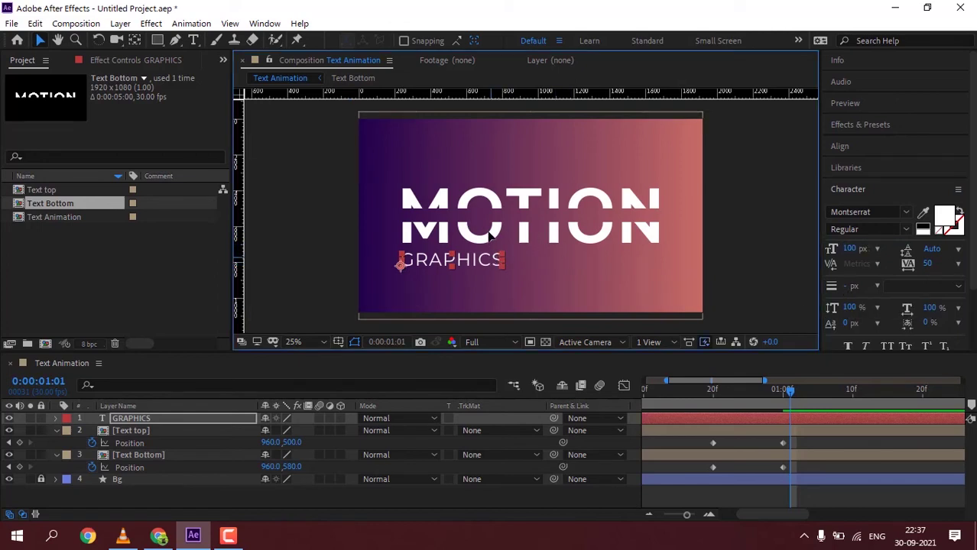
left_click_drag(495, 259, 501, 212)
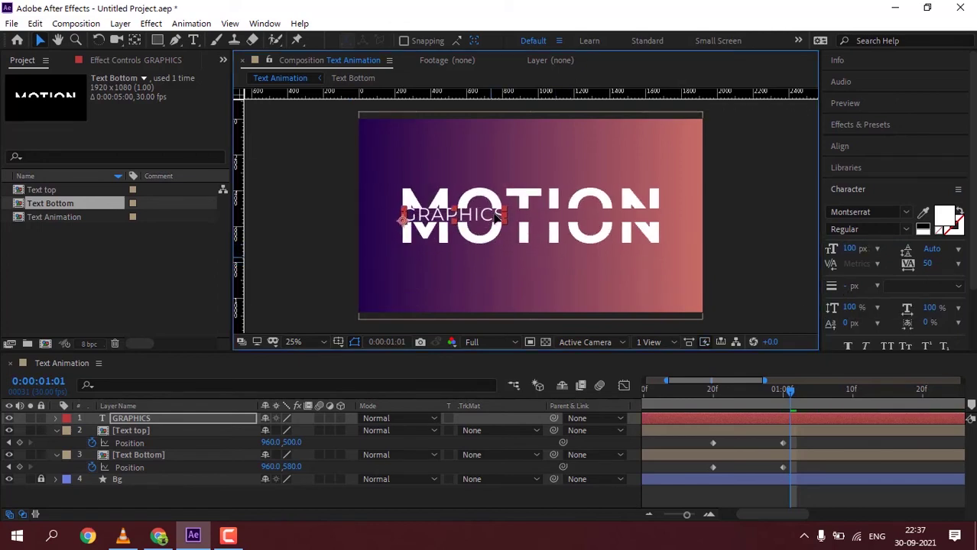
Set GRAPHICS to 130 px with tracking 805 so it spans MOTION's gap.
left_click(855, 248)
type("1")
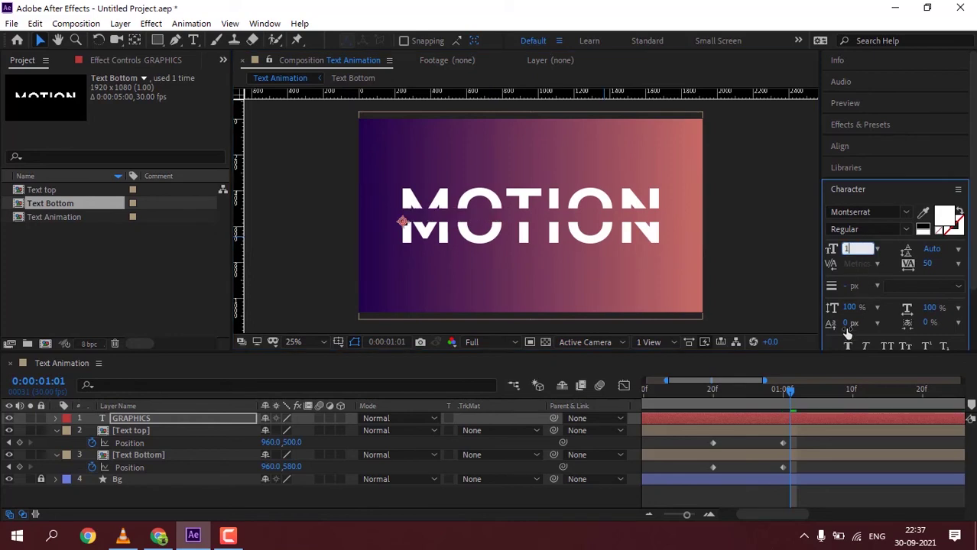
type("30")
key("Return")
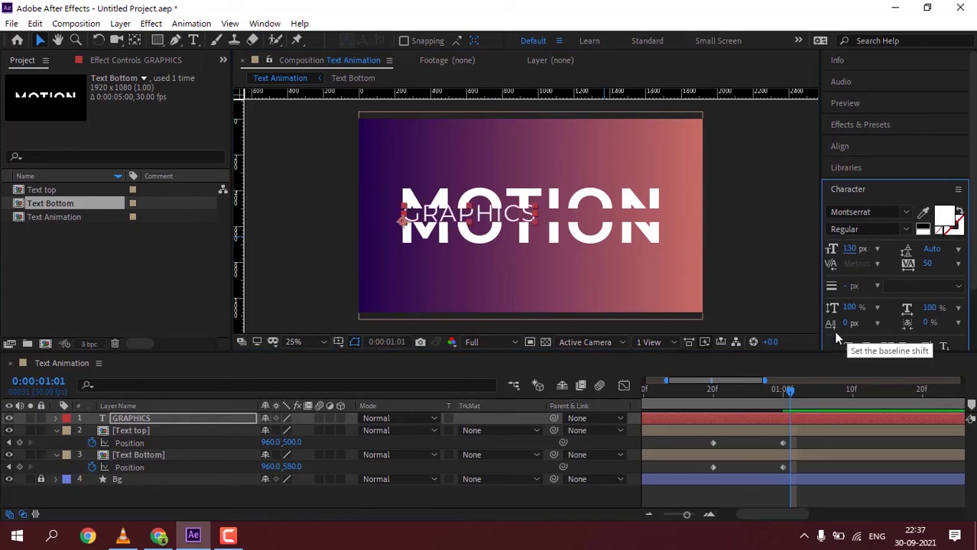
scroll(506, 255, "left", 1)
left_click_drag(926, 263, 941, 264)
left_click(932, 263)
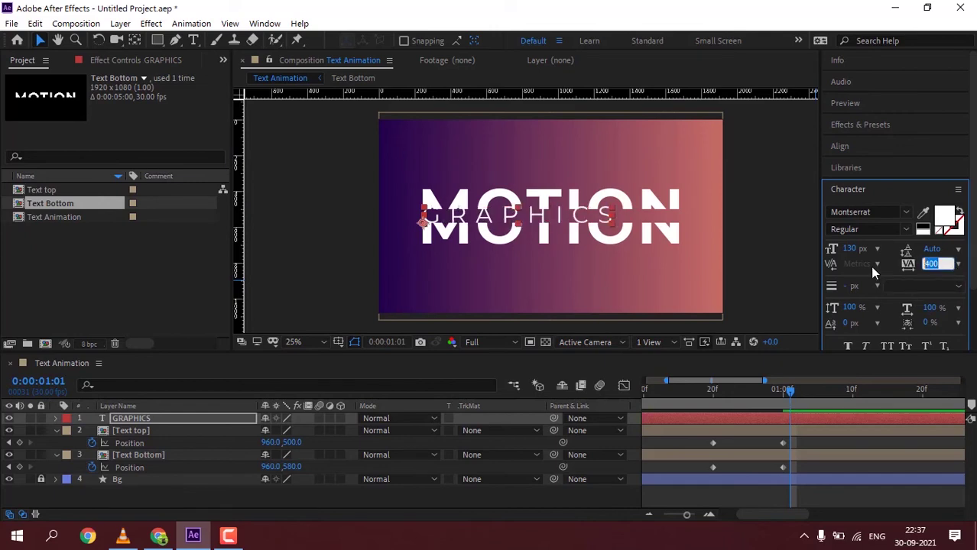
key("shift+Up")
key("shift+Up")
key("shift+Up")
scroll(514, 248, "up", 2)
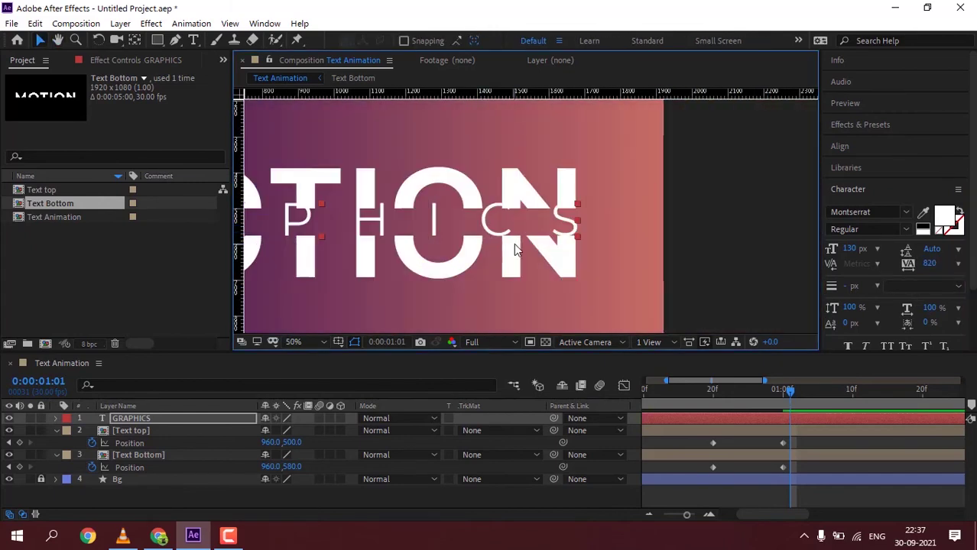
left_click_drag(929, 263, 846, 255)
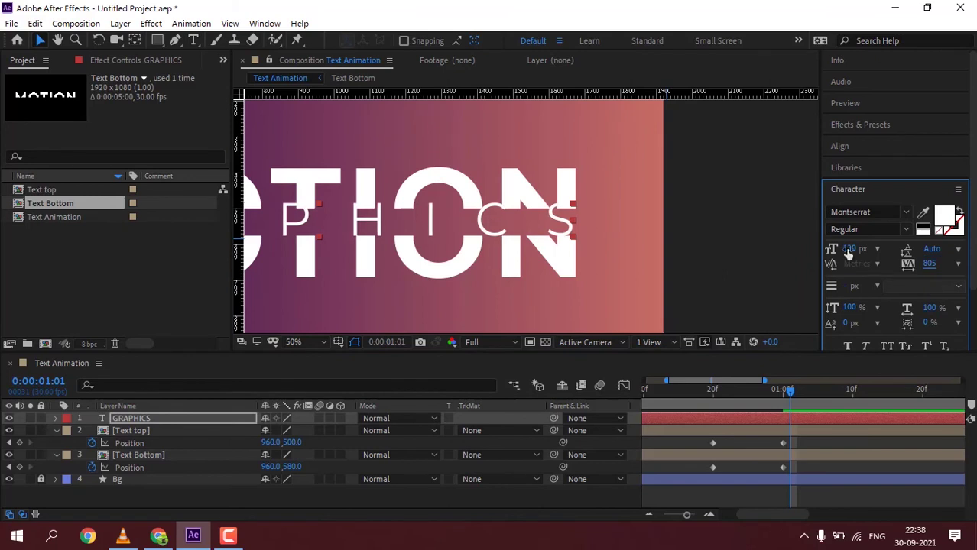
key("comma")
key("comma")
left_click(783, 389)
left_click(788, 433)
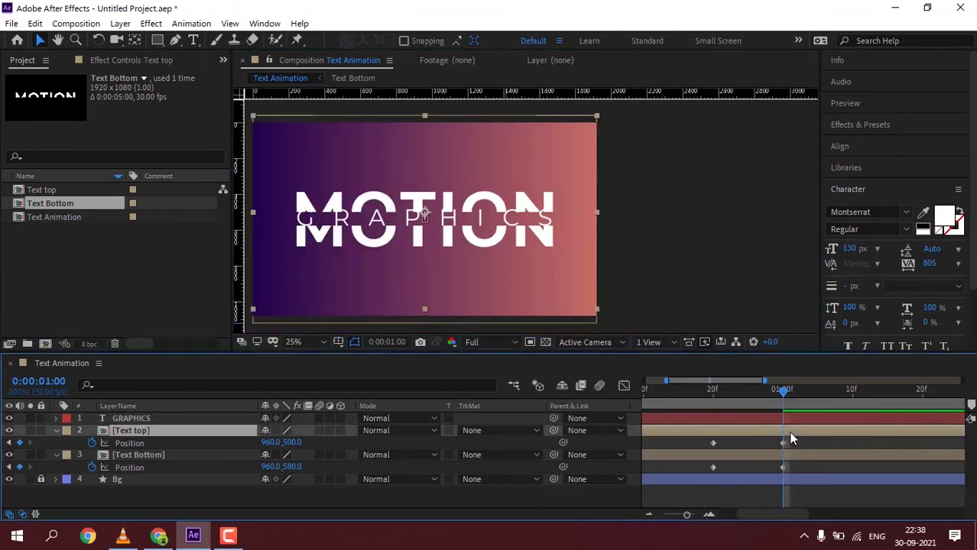
At 1:00, nudge Text top to 960,468 and Text Bottom to 960,596, then preview the split.
key("shift+Up")
key("shift+Up")
key("shift+Up")
key("Up")
key("Up")
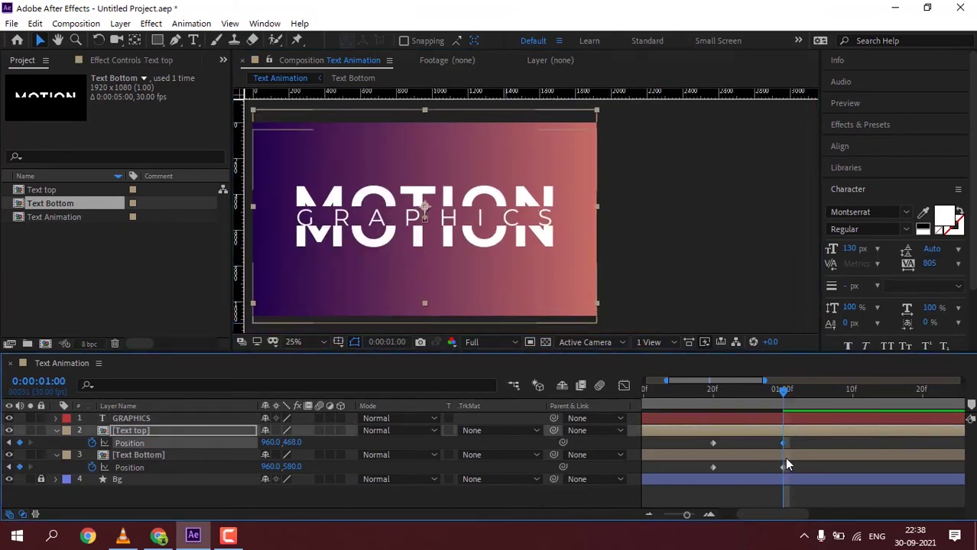
left_click(787, 464)
key("shift+Down")
key("Down")
key("Down")
key("Down")
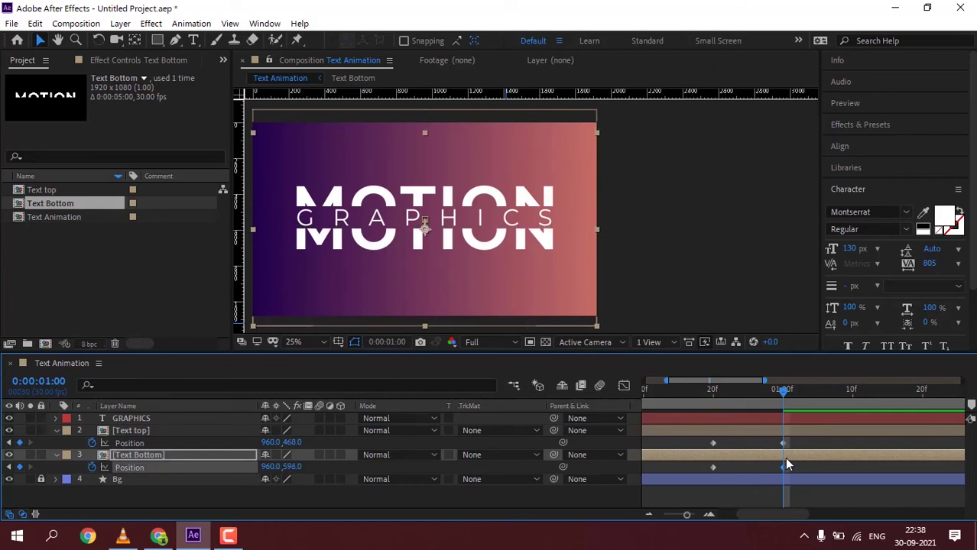
key("space")
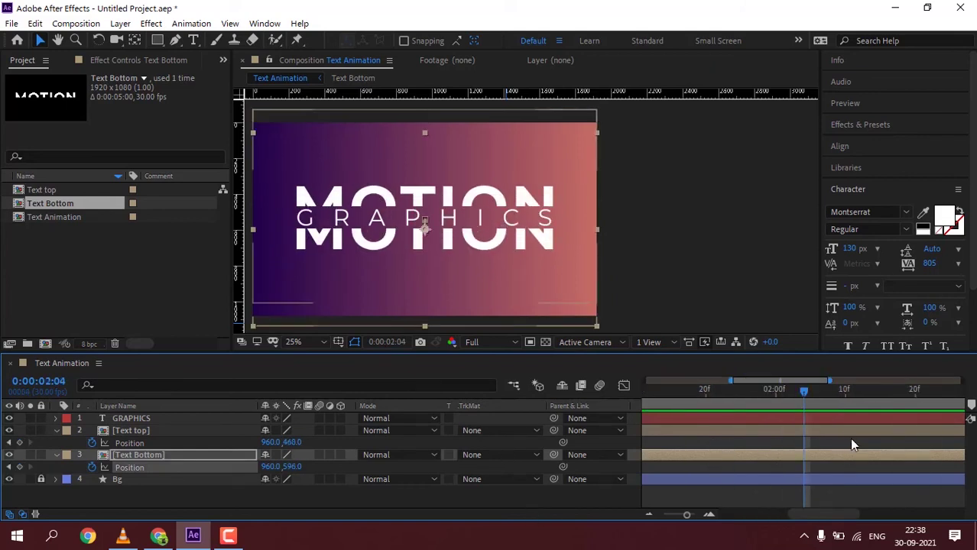
Shift all Position keyframes of both MOTION halves slightly later.
left_click_drag(874, 441, 785, 483)
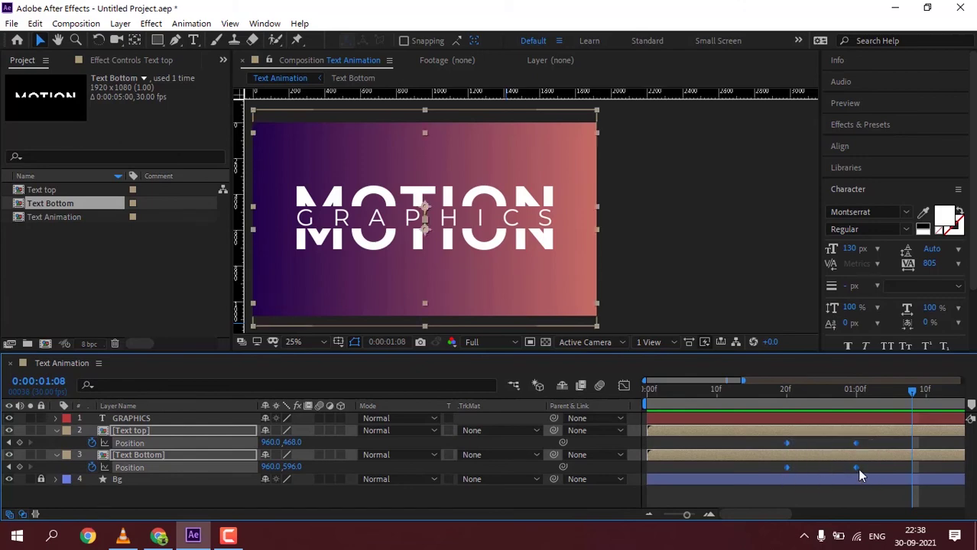
left_click_drag(857, 468, 883, 468)
left_click(665, 418)
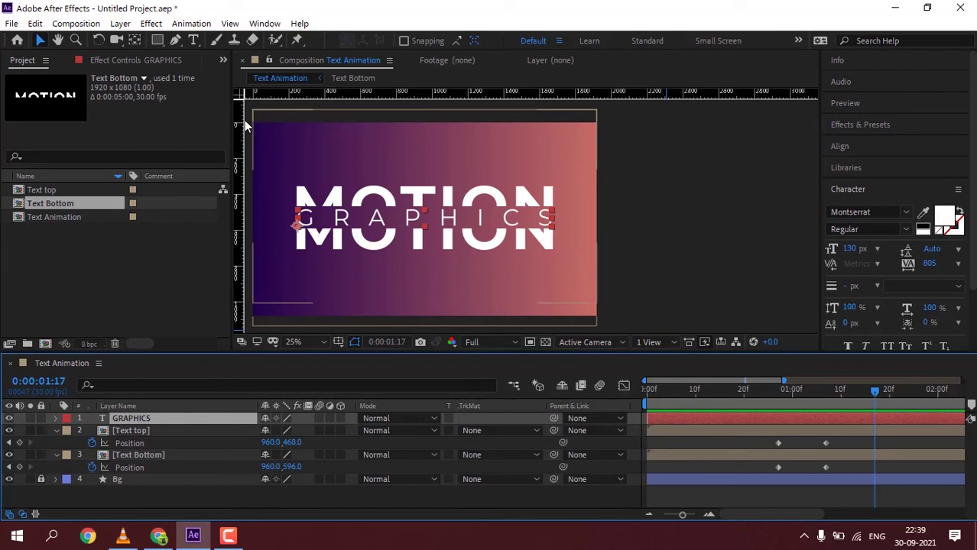
Draw a rectangular mask around the GRAPHICS text.
key("q")
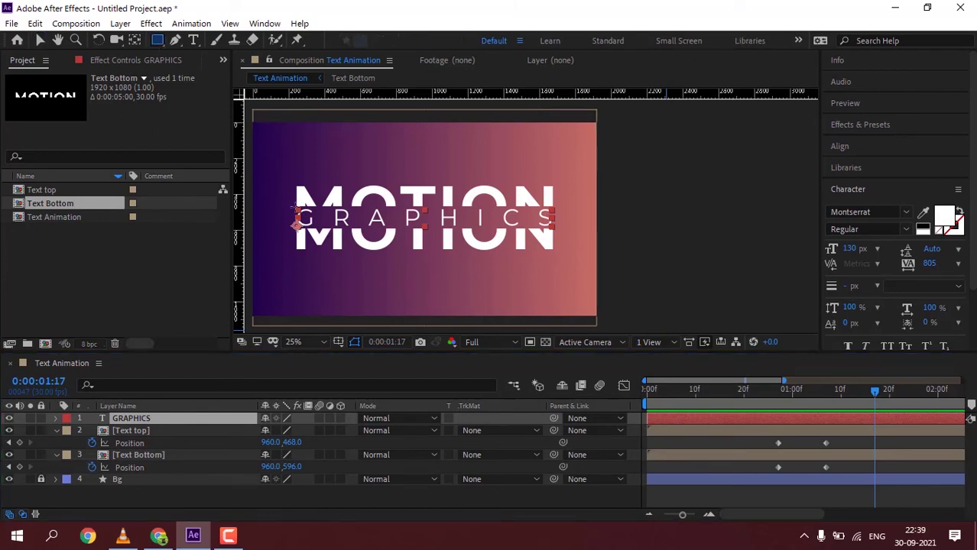
left_click_drag(294, 207, 541, 230)
key("v")
Expand Mask 1 and set a Mask Path keyframe at 1:20.
key("j")
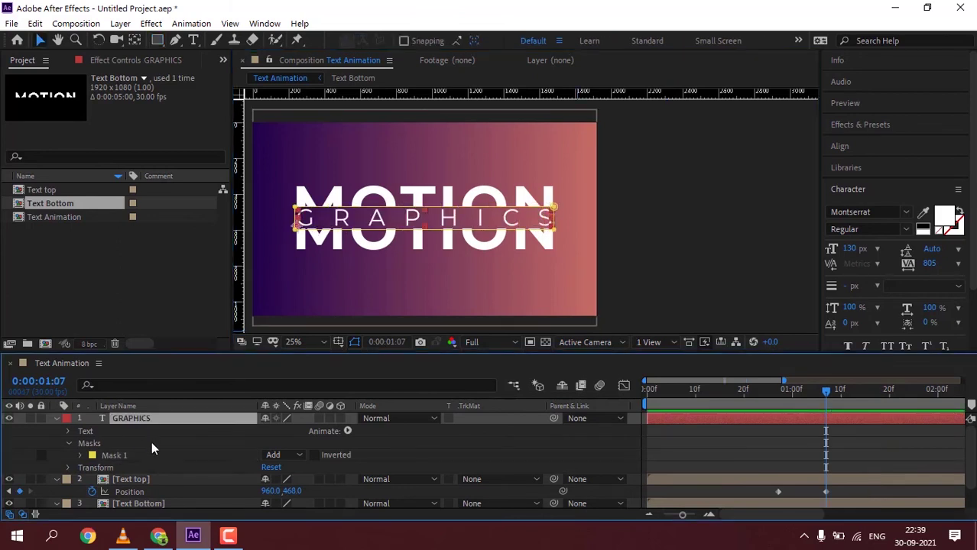
left_click(79, 456)
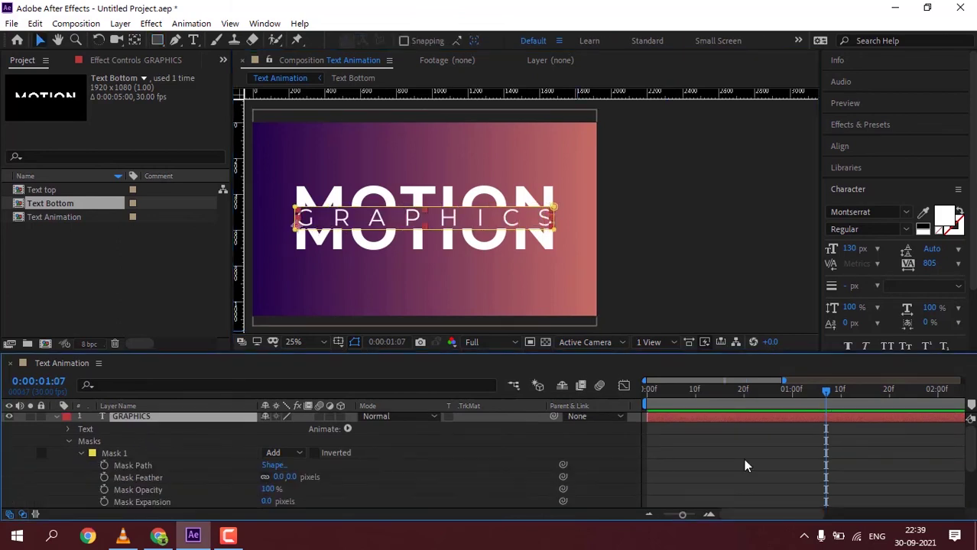
scroll(764, 464, "down", 2)
key("k")
scroll(264, 457, "up", 1)
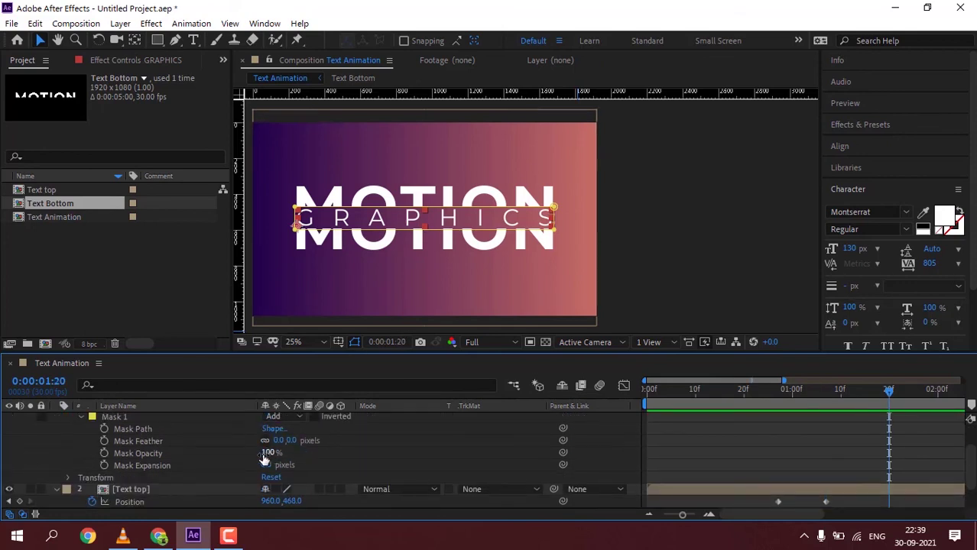
left_click(104, 429)
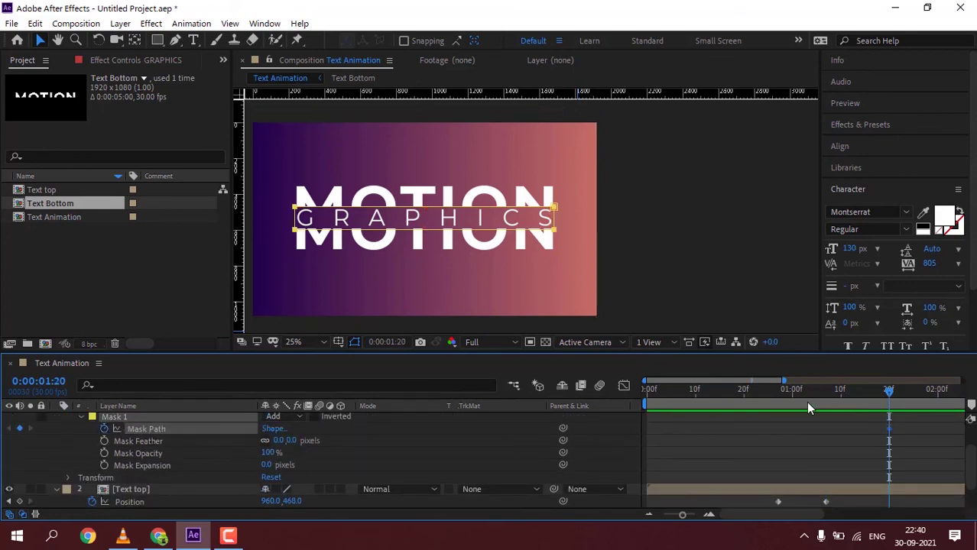
key("shift+Page_Up")
At 1:10, shrink the mask to hide GRAPHICS, then Easy Ease both Mask Path keyframes.
mouse_move(557, 219)
left_mouse_down()
mouse_move(491, 231)
mouse_move(307, 230)
left_mouse_up()
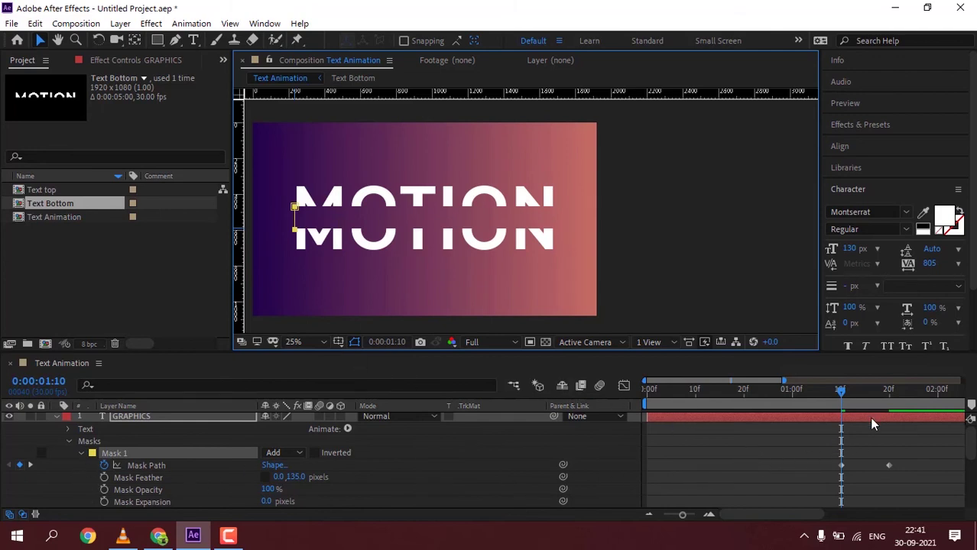
left_click_drag(897, 449, 797, 494)
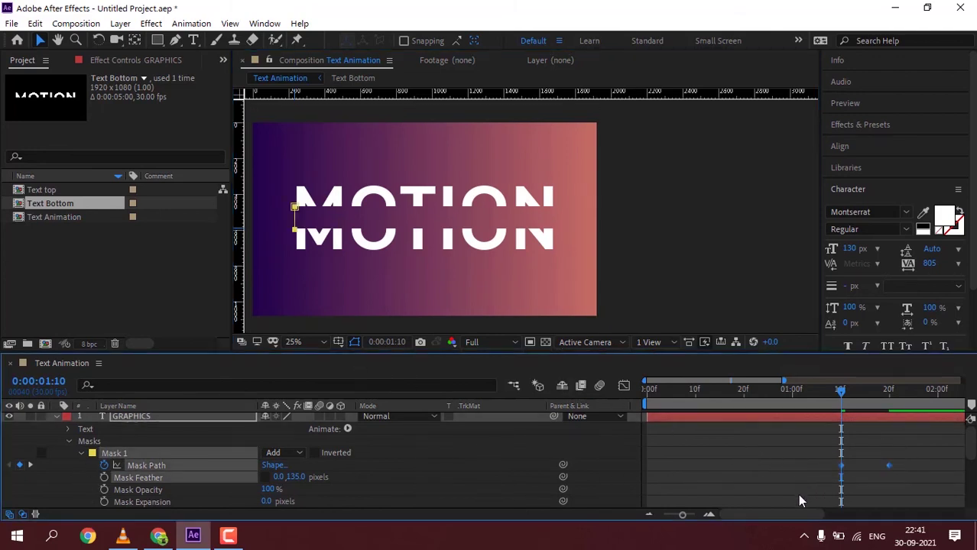
left_click(841, 465)
right_click(889, 466)
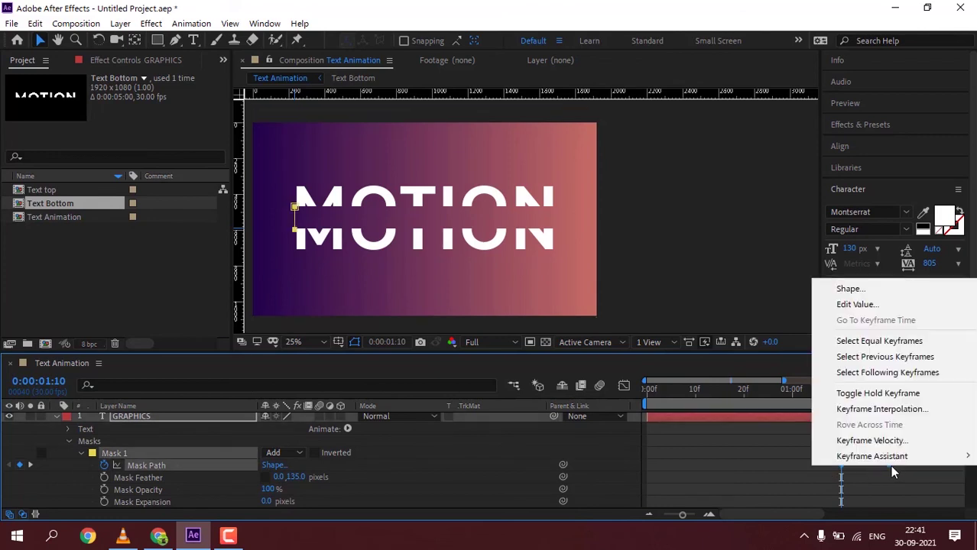
mouse_move(895, 462)
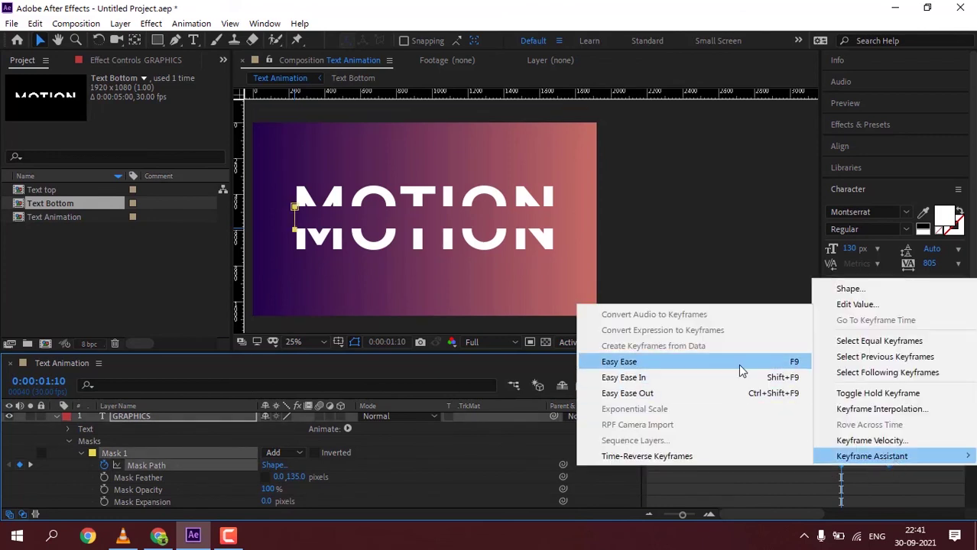
left_click(738, 363)
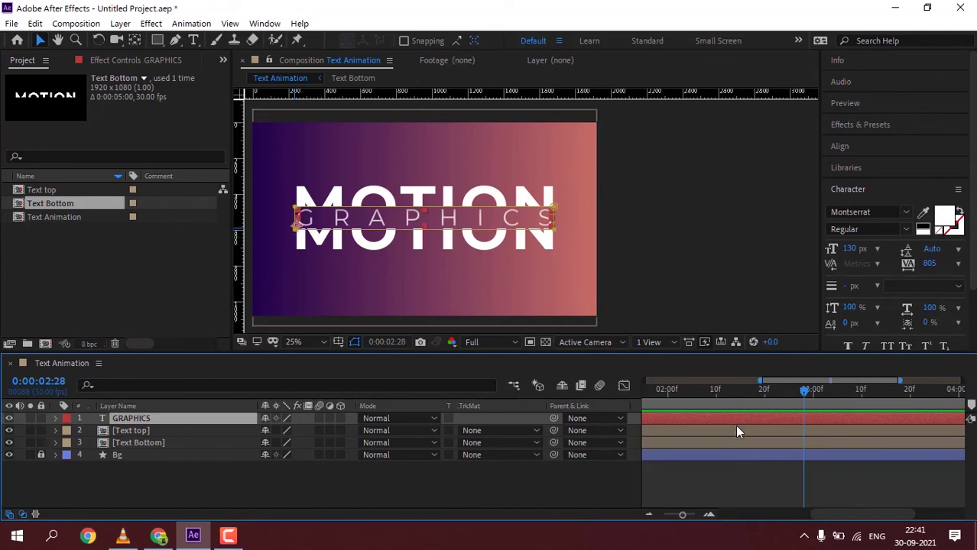
Move the last GRAPHICS Mask Path keyframe later, to about 0:00:02:01.
key("u")
scroll(819, 517, "left", 3)
left_click_drag(843, 443, 898, 430)
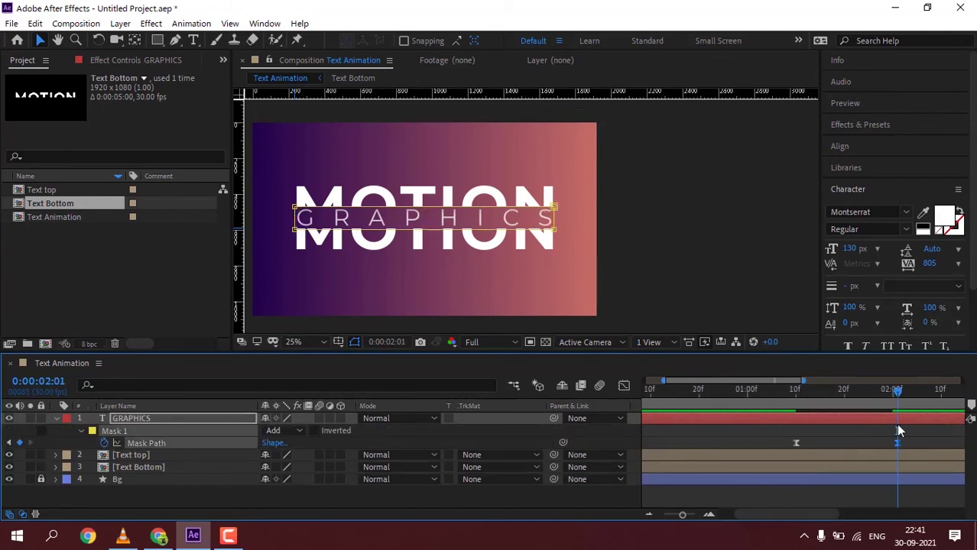